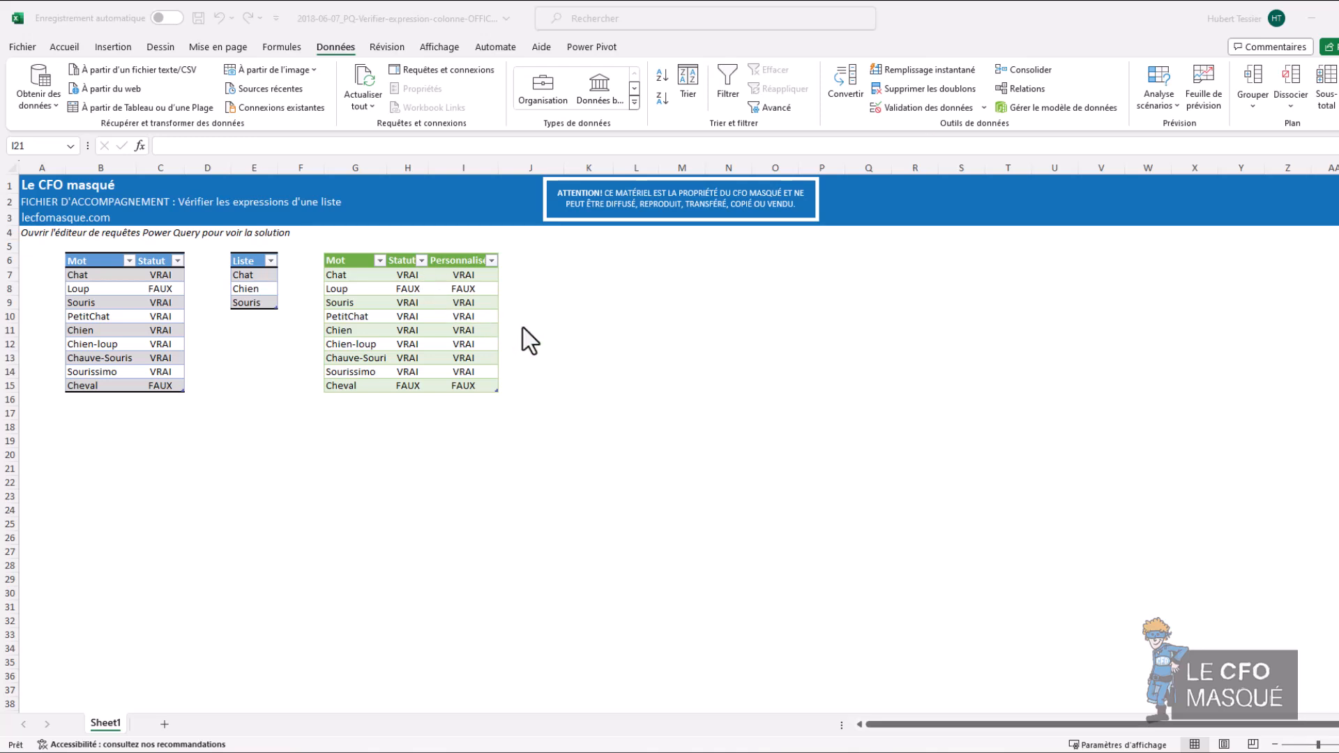
# Step: Check the word and status entries in the green result table and launch the Power Query Editor
pyautogui.click(377, 275)
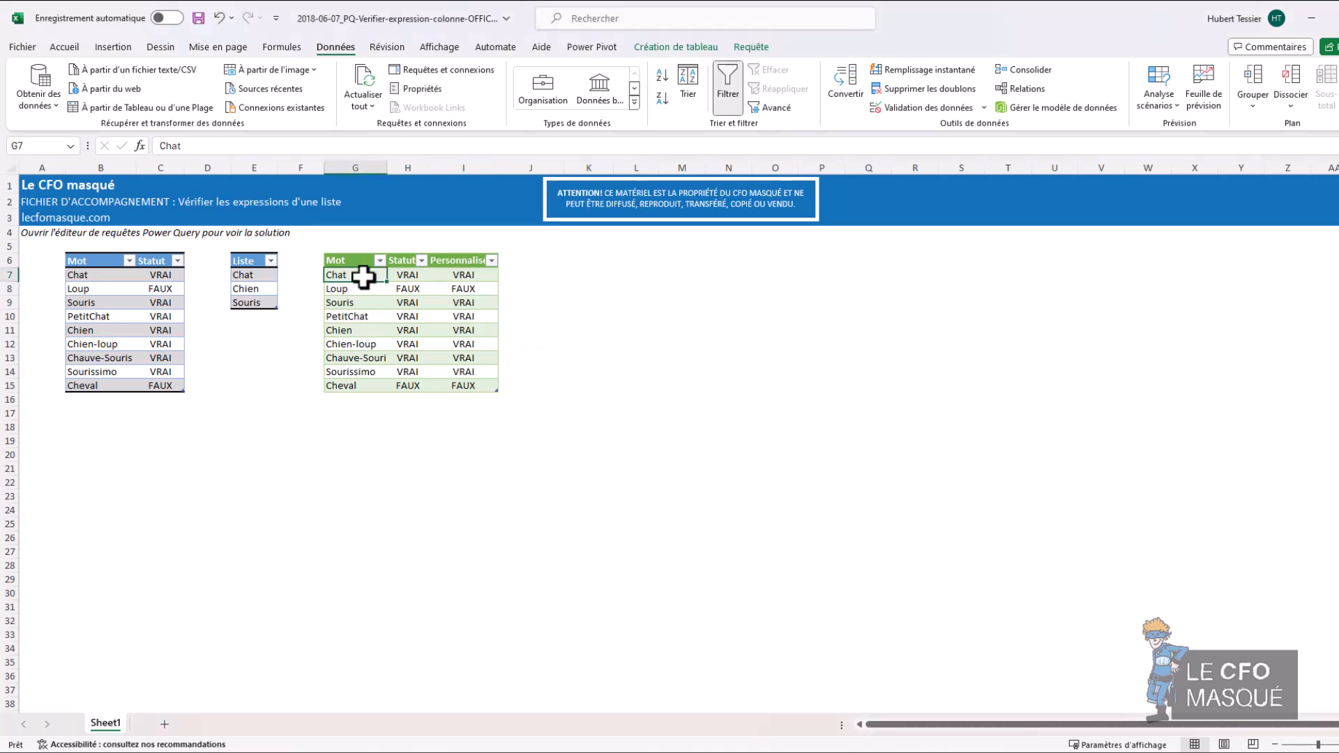
pyautogui.click(398, 274)
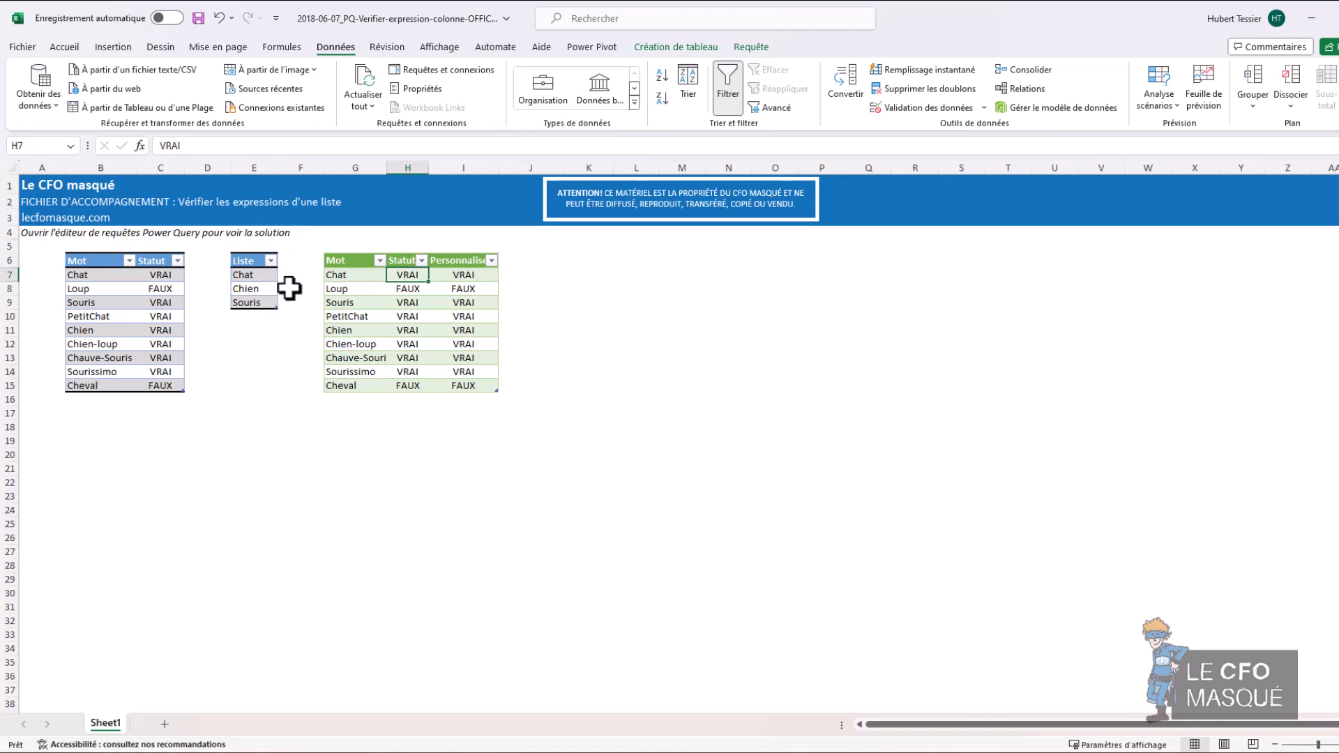
pyautogui.click(353, 288)
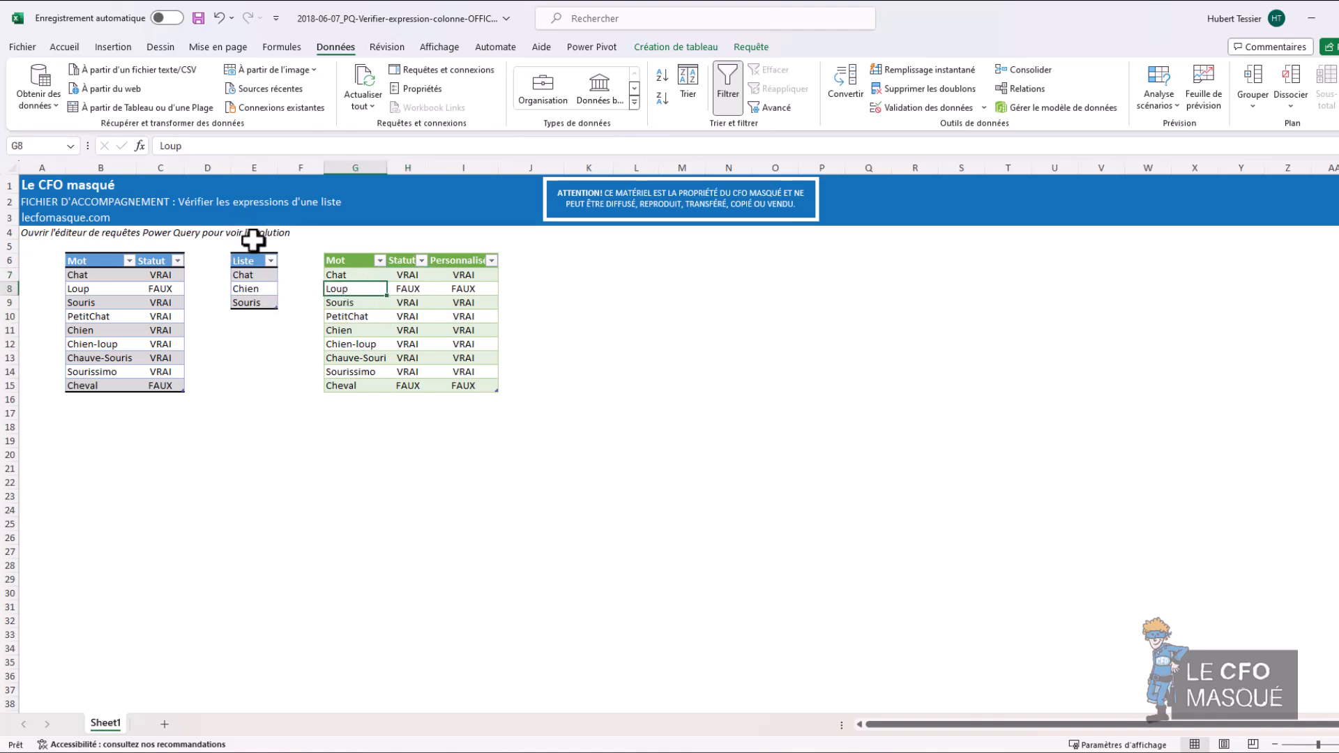
pyautogui.click(578, 326)
pyautogui.click(39, 101)
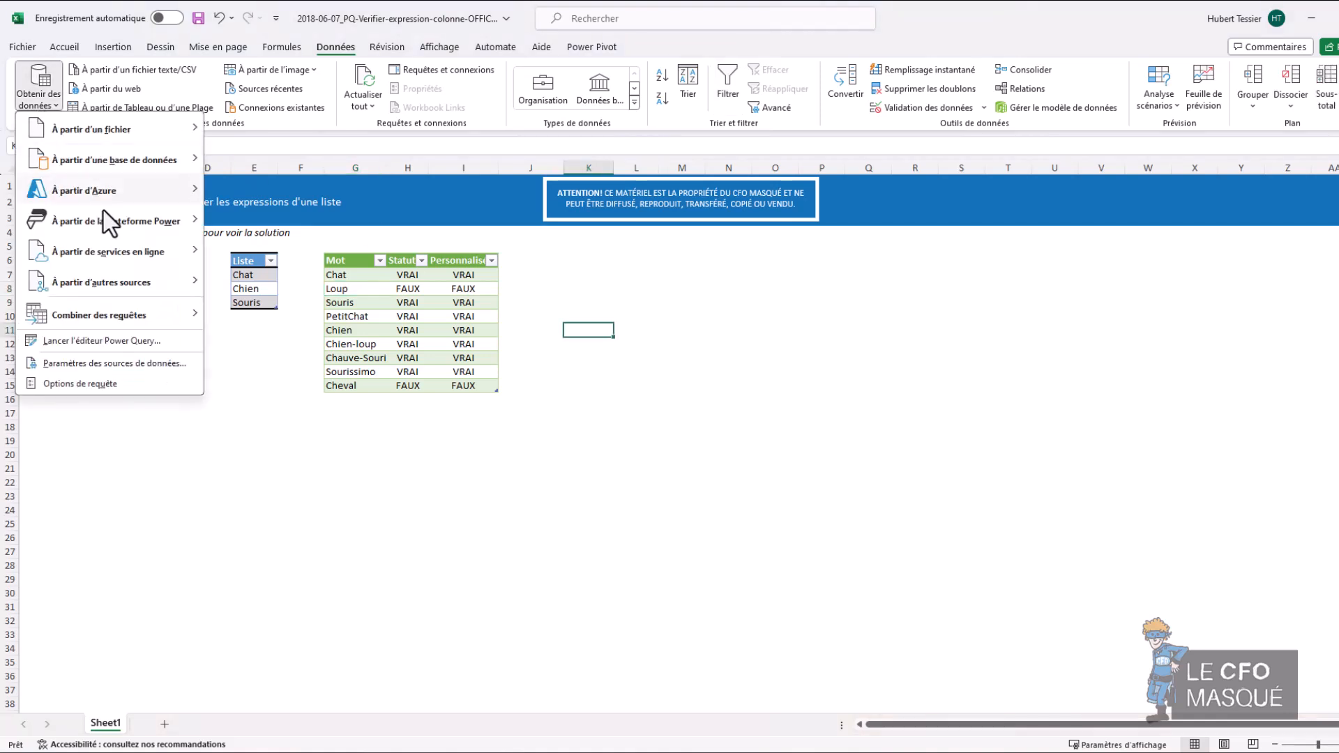
pyautogui.click(110, 342)
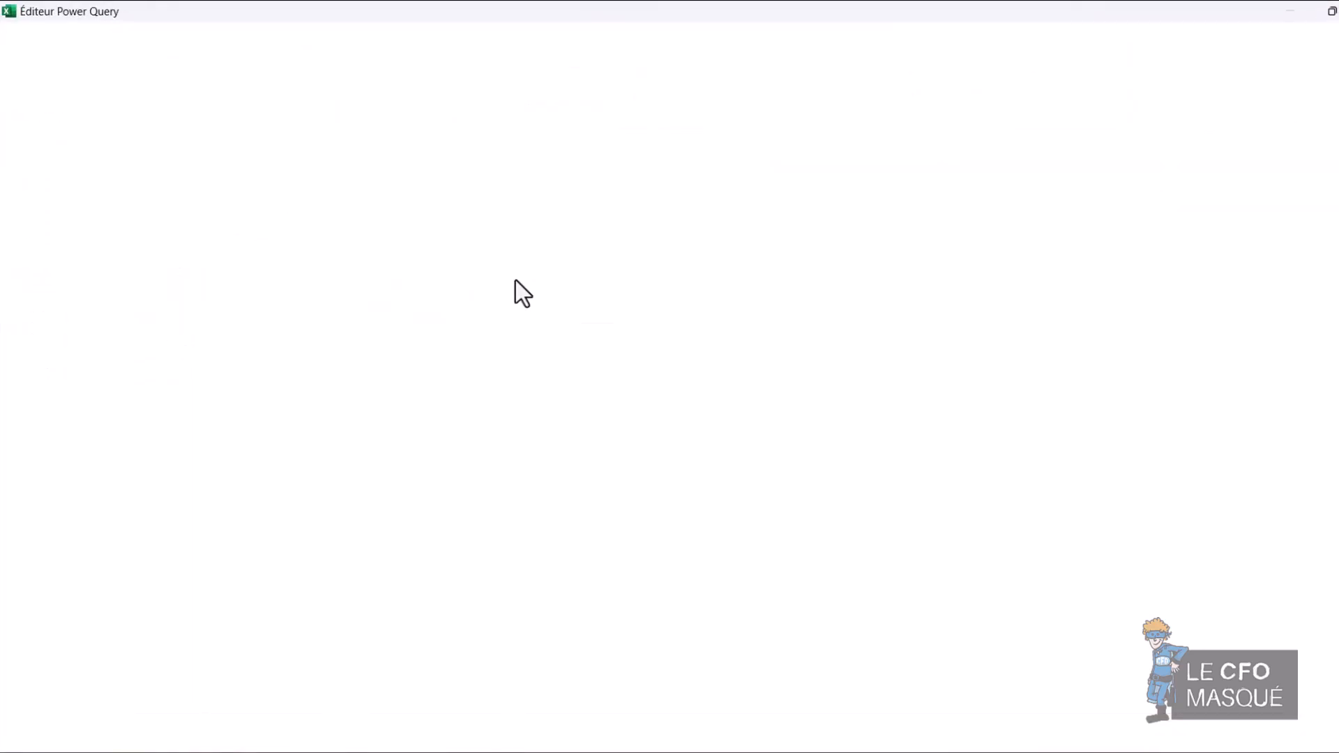
# Step: Create a parameter named searchinparameter with current value Chien-loup and move it into the fnContains group
pyautogui.click(956, 99)
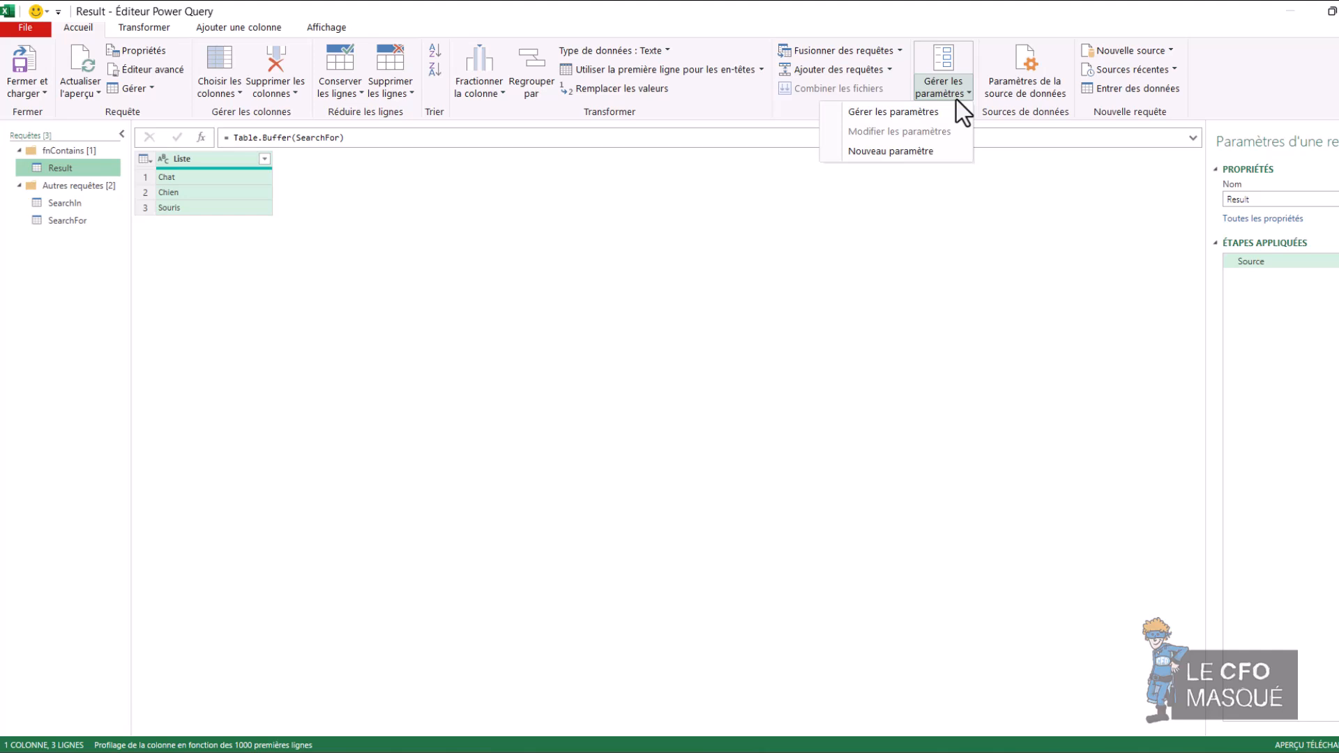
pyautogui.click(897, 152)
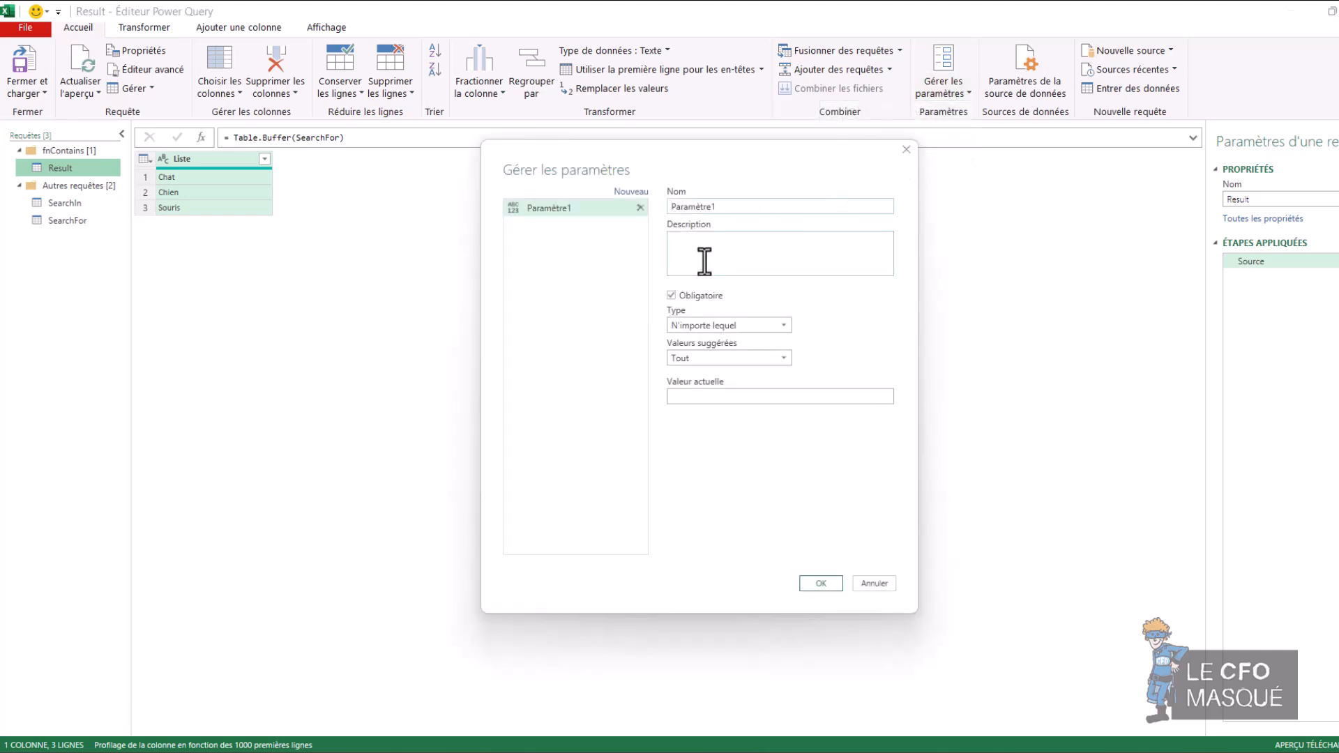
pyautogui.write('searchinparameter')
pyautogui.click(701, 396)
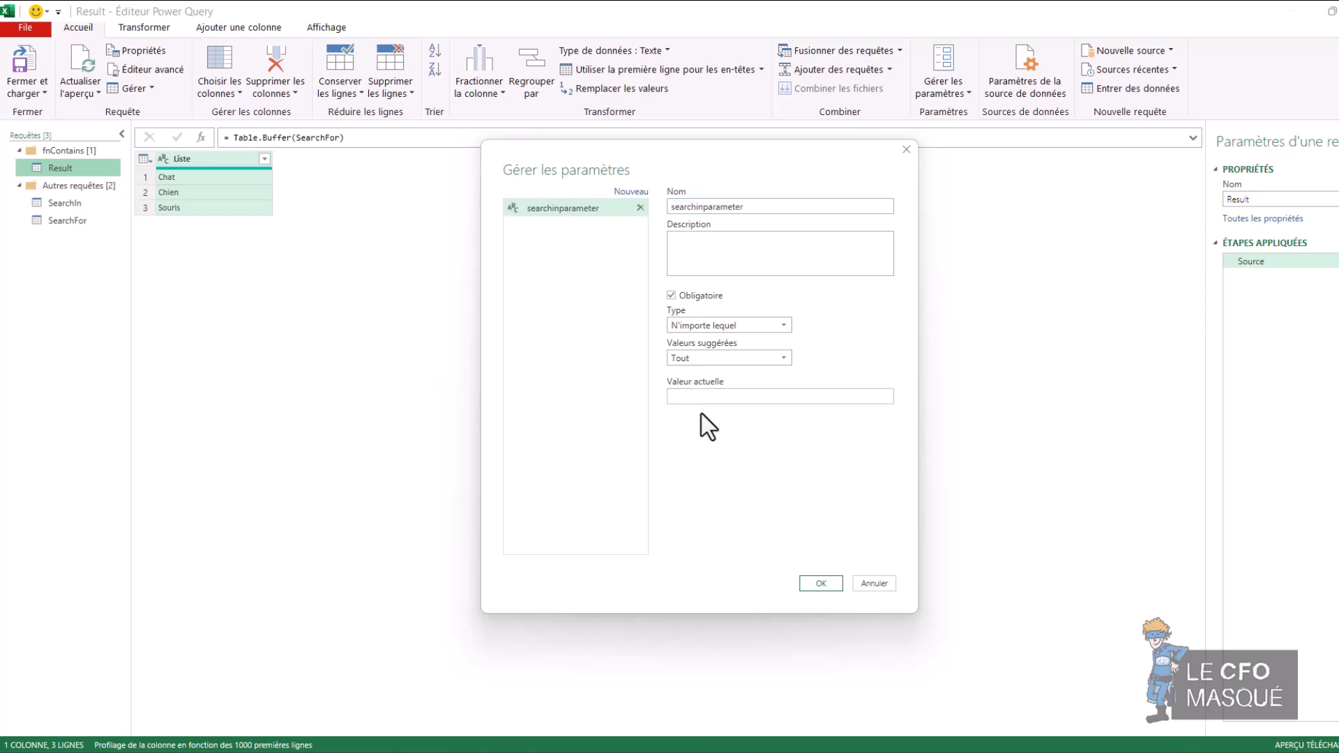
pyautogui.write('Chien-loup')
pyautogui.click(822, 583)
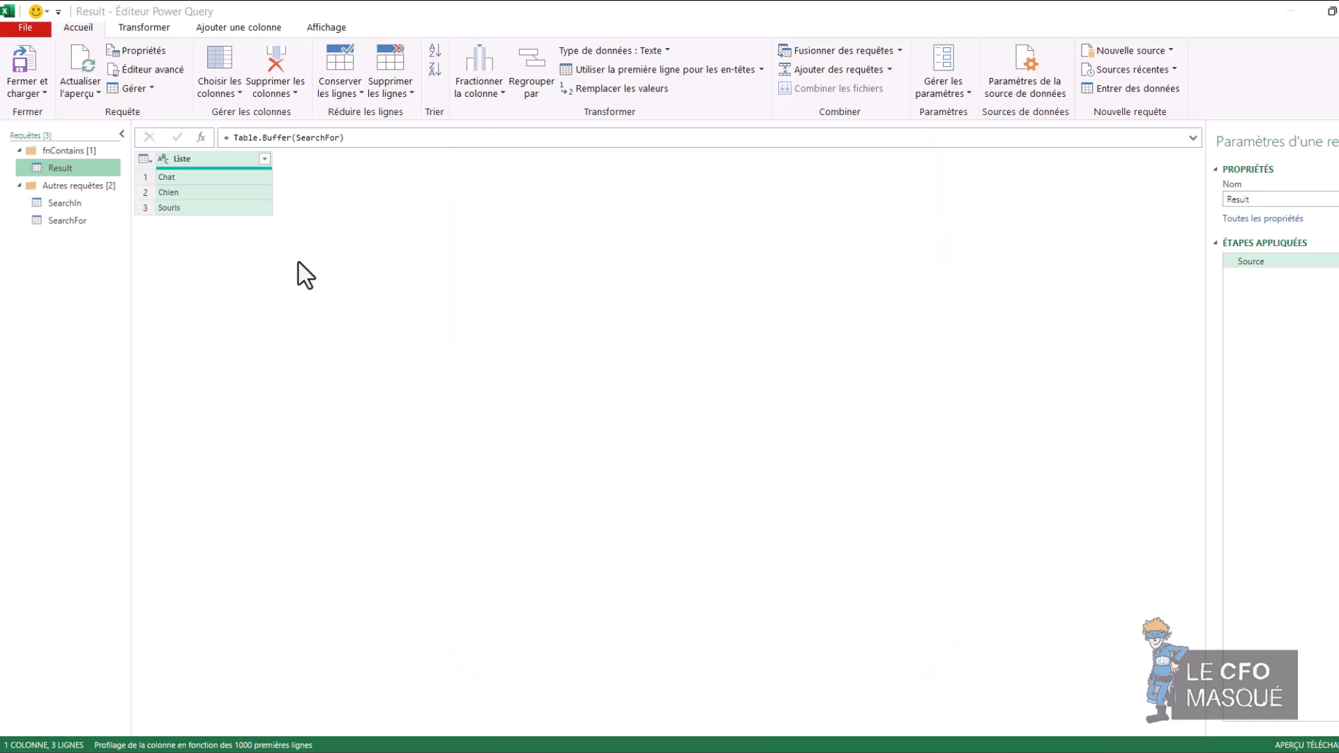
pyautogui.moveTo(64, 240); pyautogui.dragTo(64, 167)
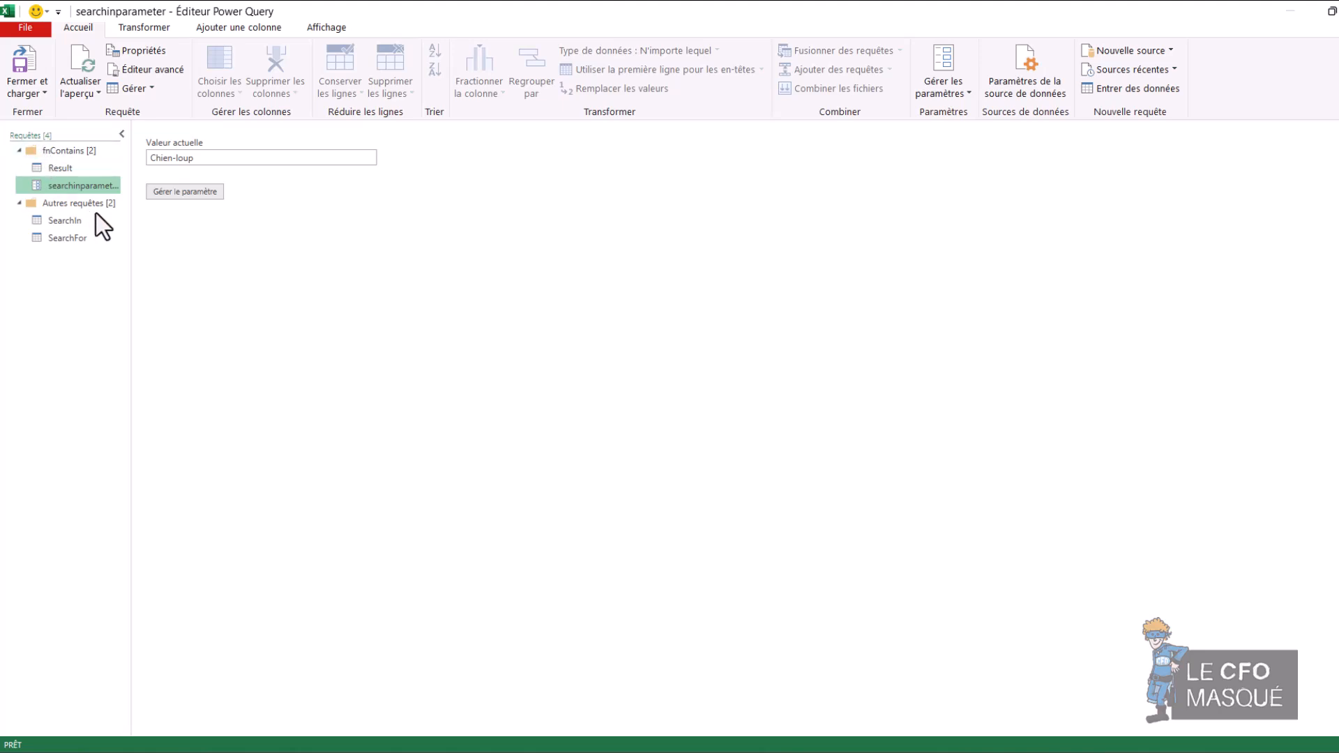
# Step: Add a custom column named searchin to the Result query, with searchinparameter as its formula
pyautogui.click(104, 170)
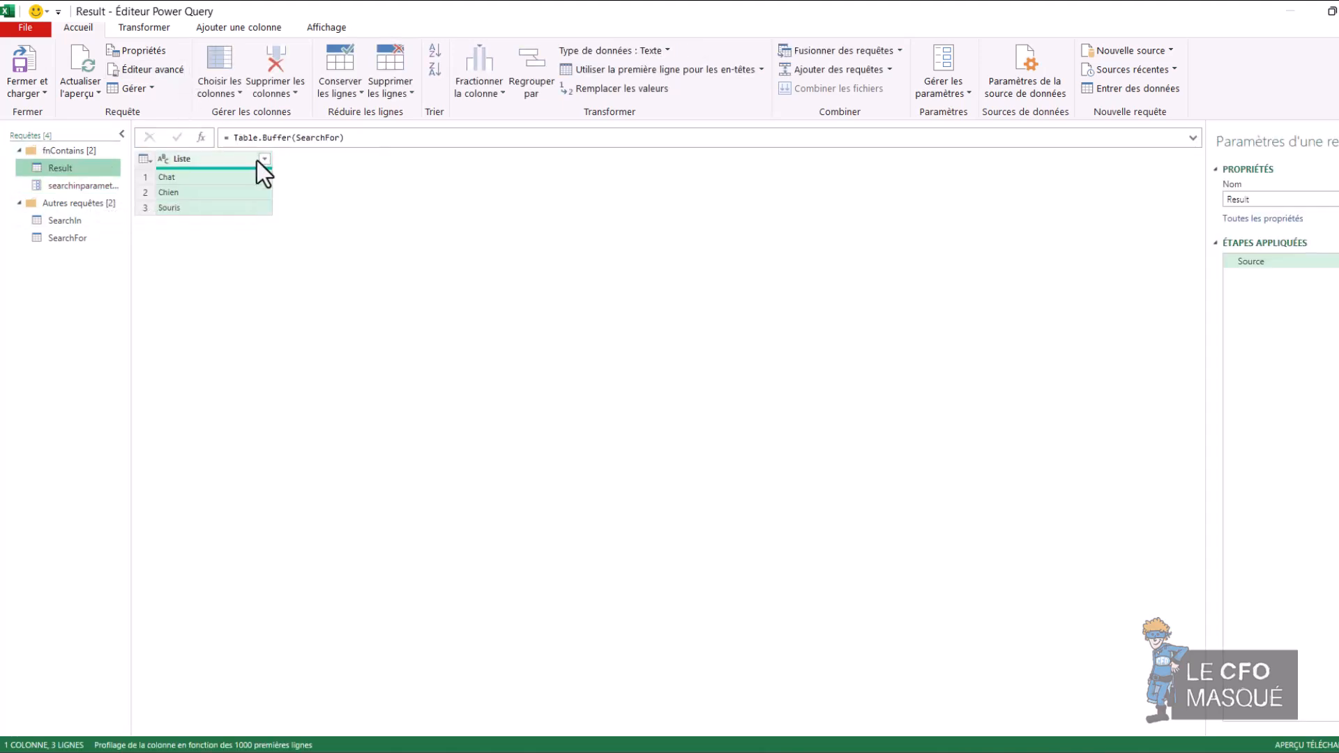
pyautogui.click(208, 26)
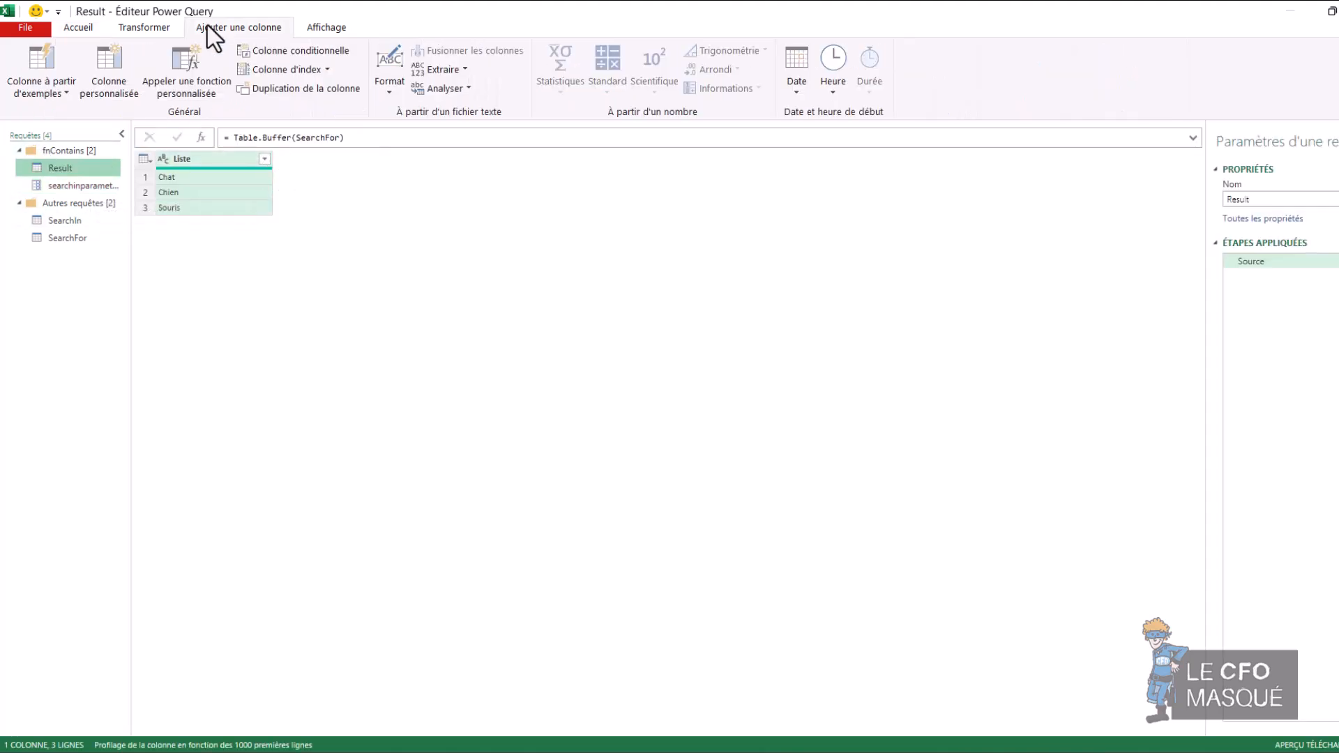
pyautogui.click(110, 70)
pyautogui.doubleClick(527, 305)
pyautogui.write('searchin')
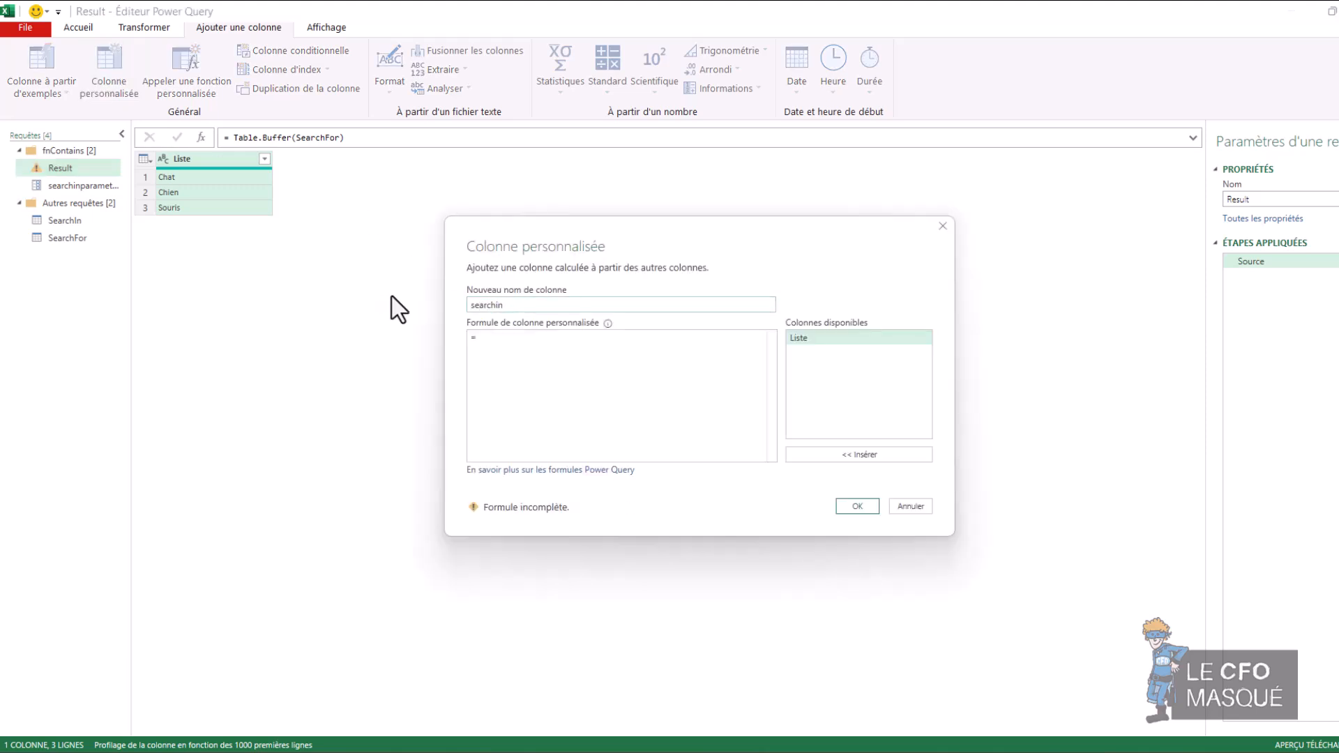
pyautogui.click(555, 374)
pyautogui.write('searchin')
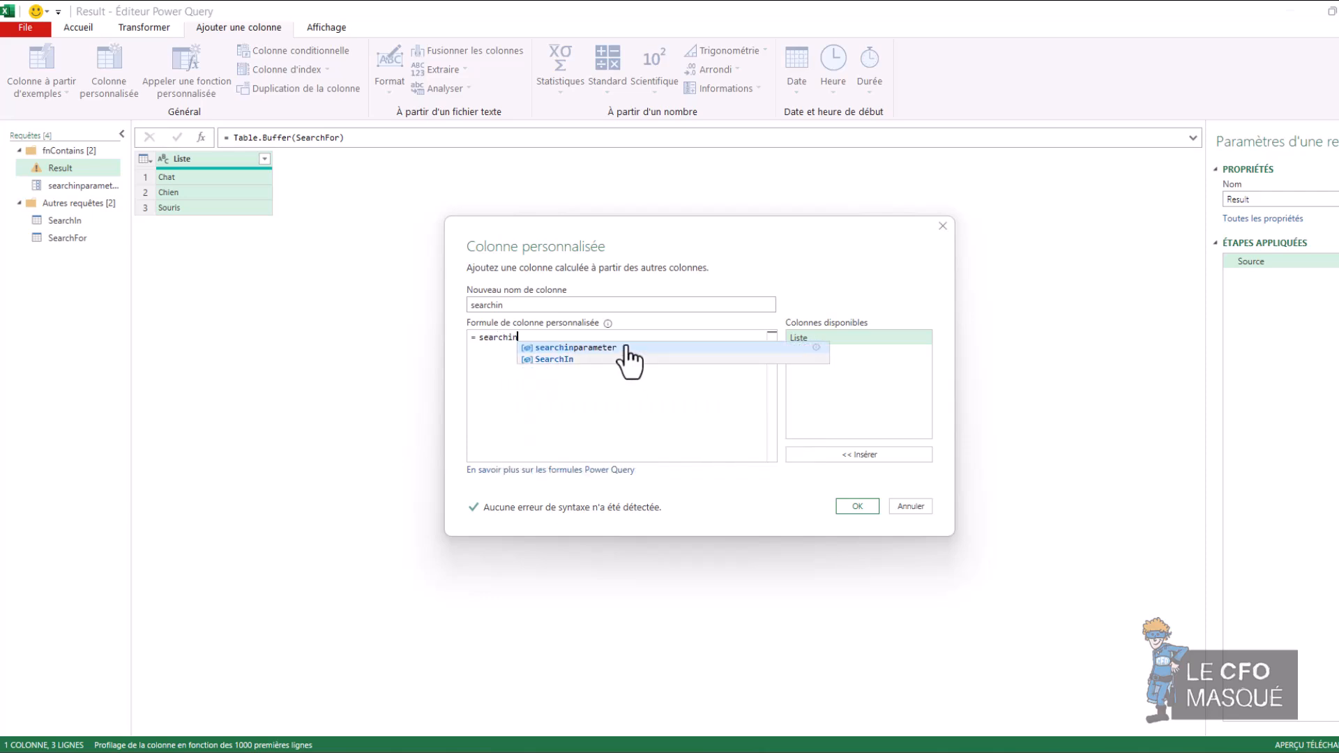
pyautogui.click(622, 348)
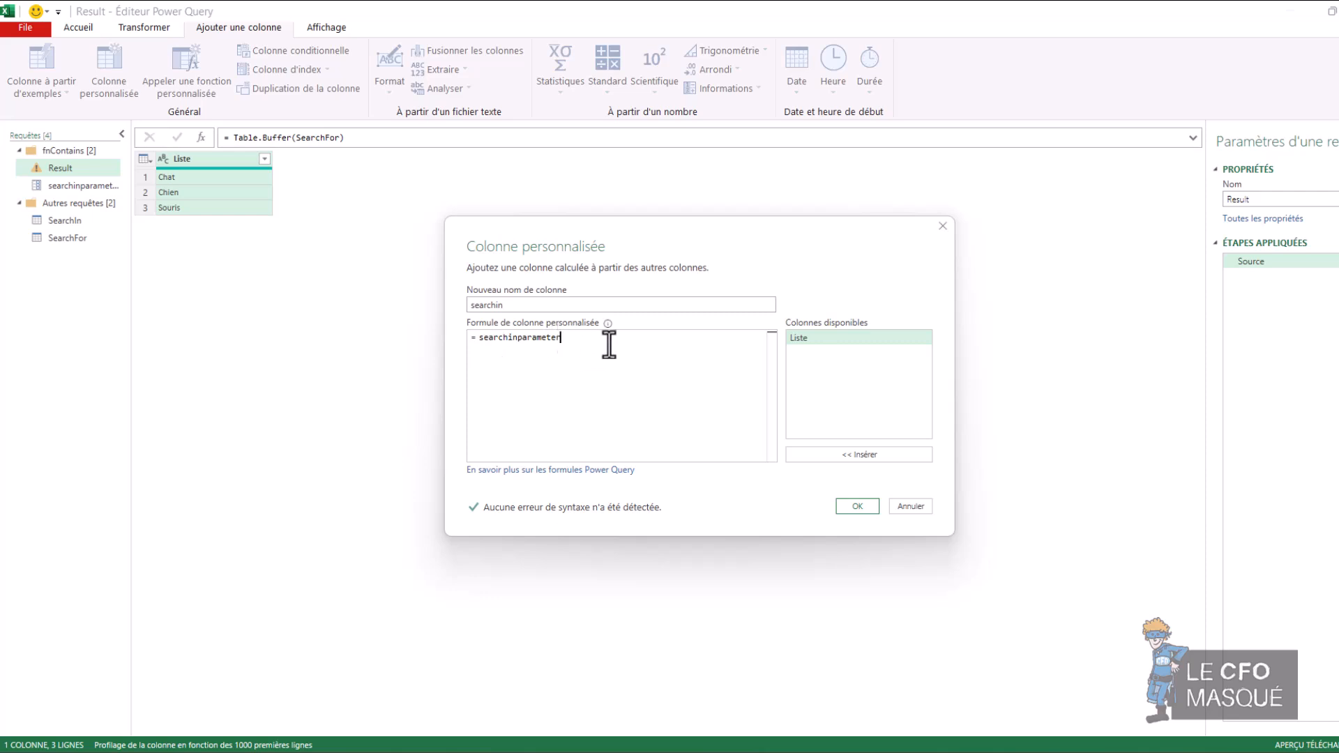
pyautogui.click(872, 506)
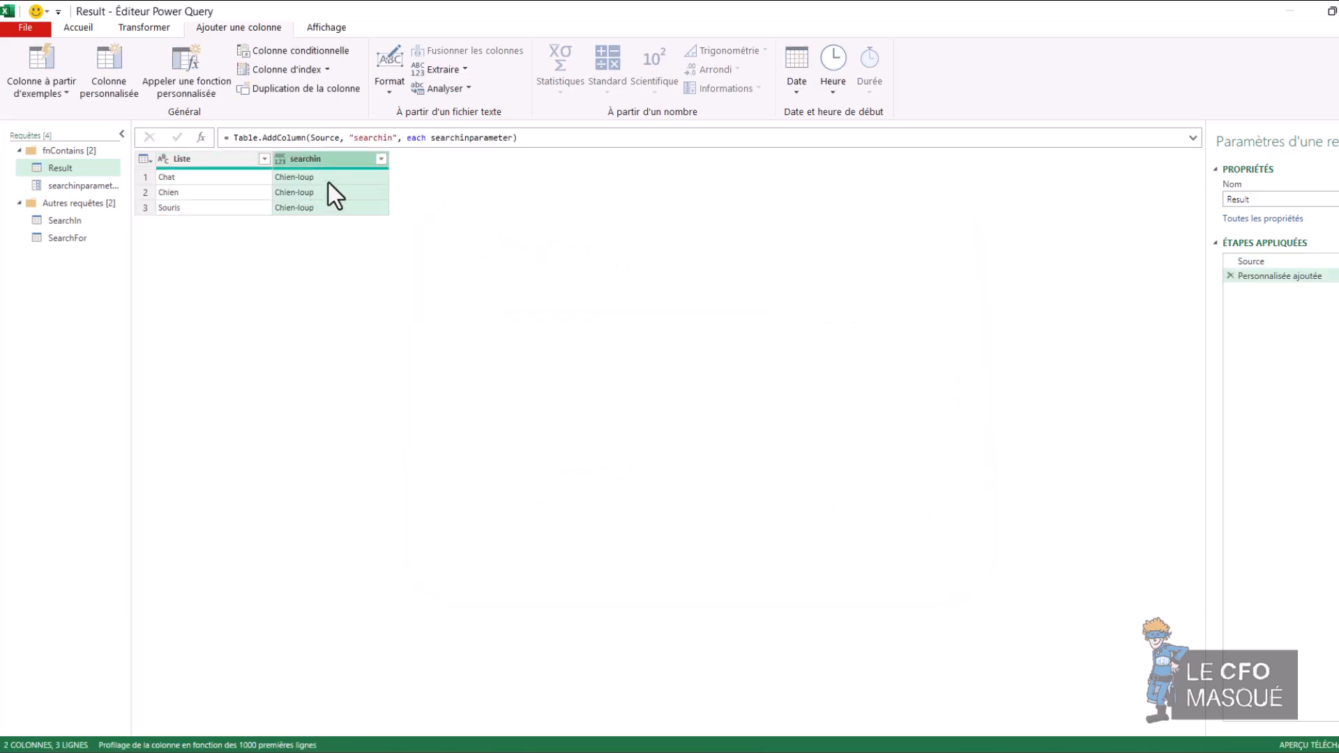
# Step: Add a custom column Personnalisé to the Result query with the formula Text.Contains([searchin],[Liste])
pyautogui.click(120, 69)
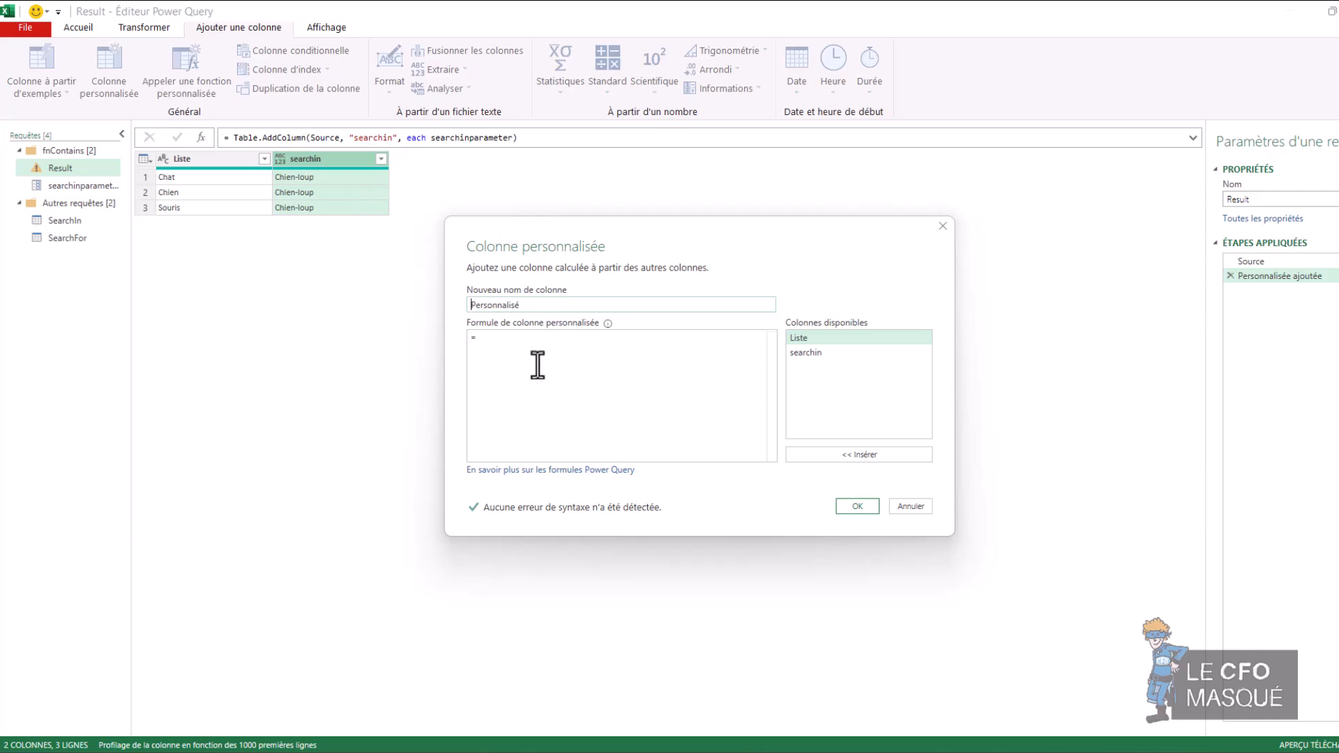
pyautogui.write('Text.Contains(')
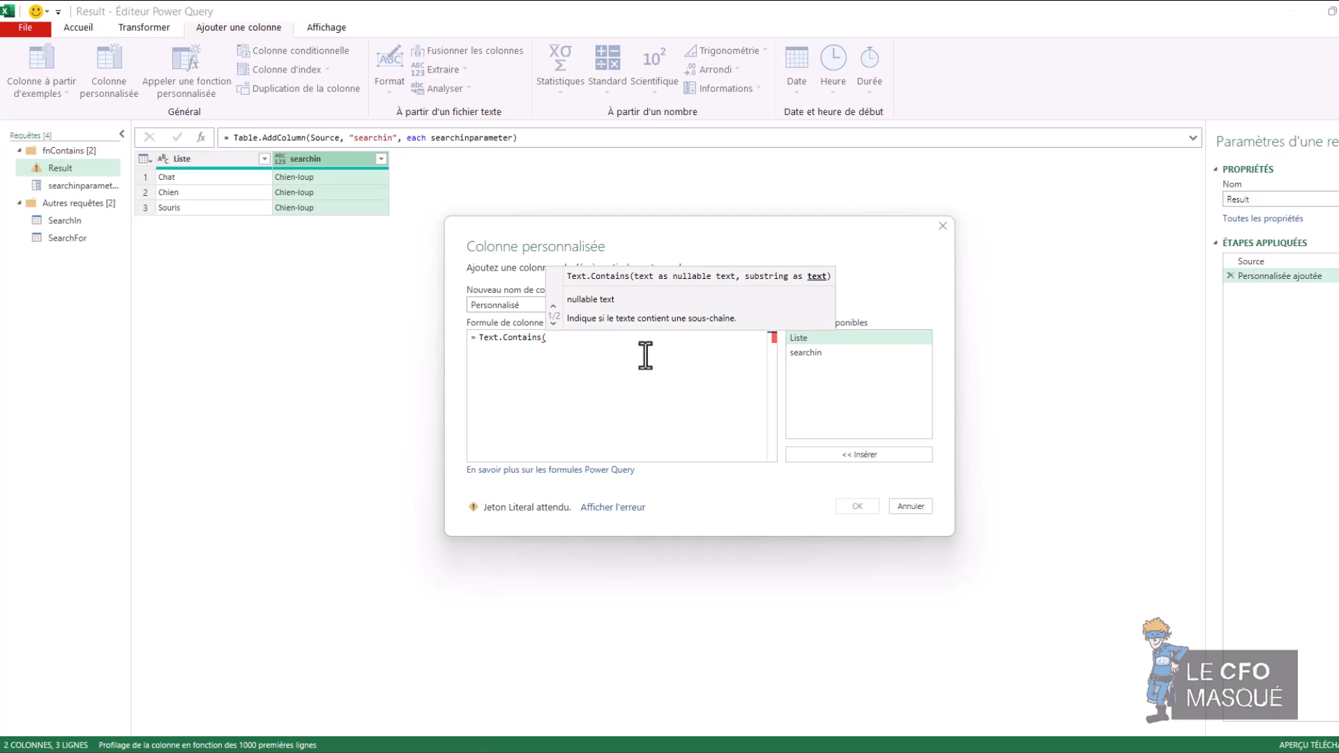
pyautogui.click(819, 359)
pyautogui.doubleClick(818, 358)
pyautogui.write(',')
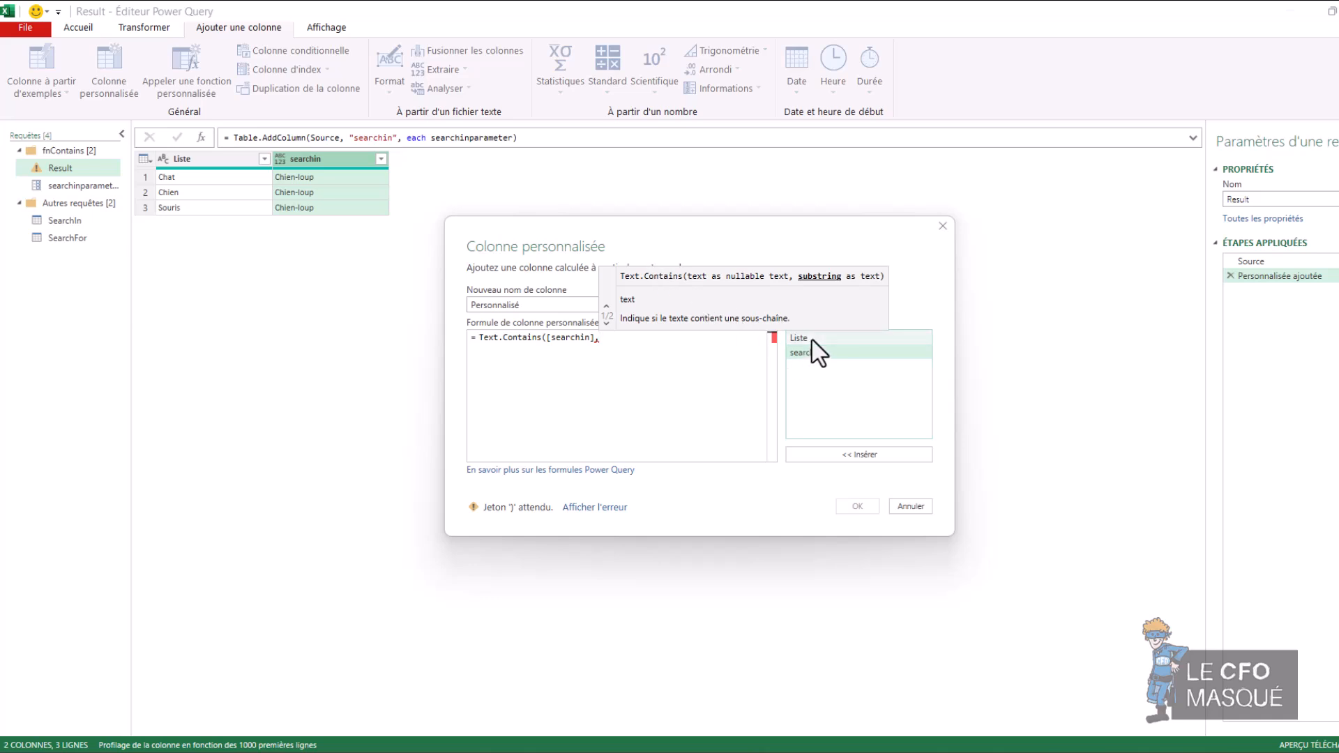
pyautogui.doubleClick(813, 340)
pyautogui.write(')')
pyautogui.press('Return')
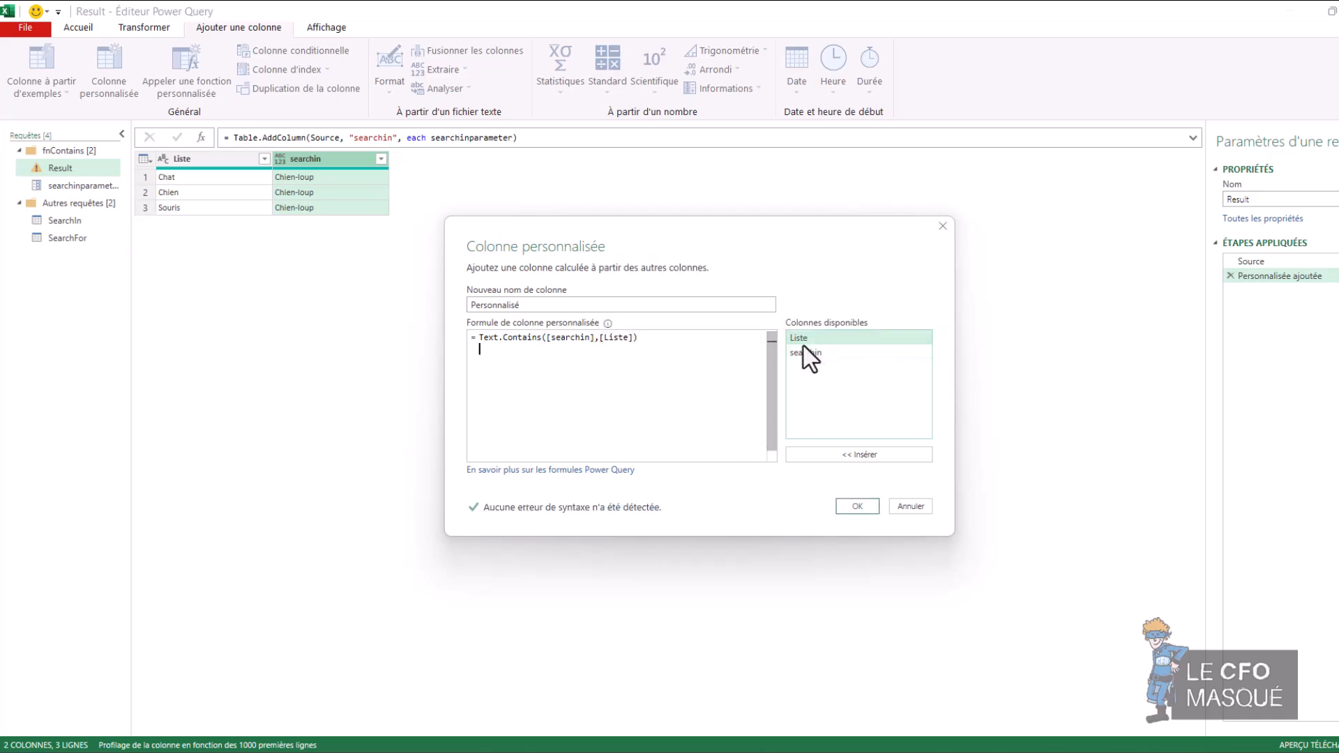
pyautogui.click(856, 506)
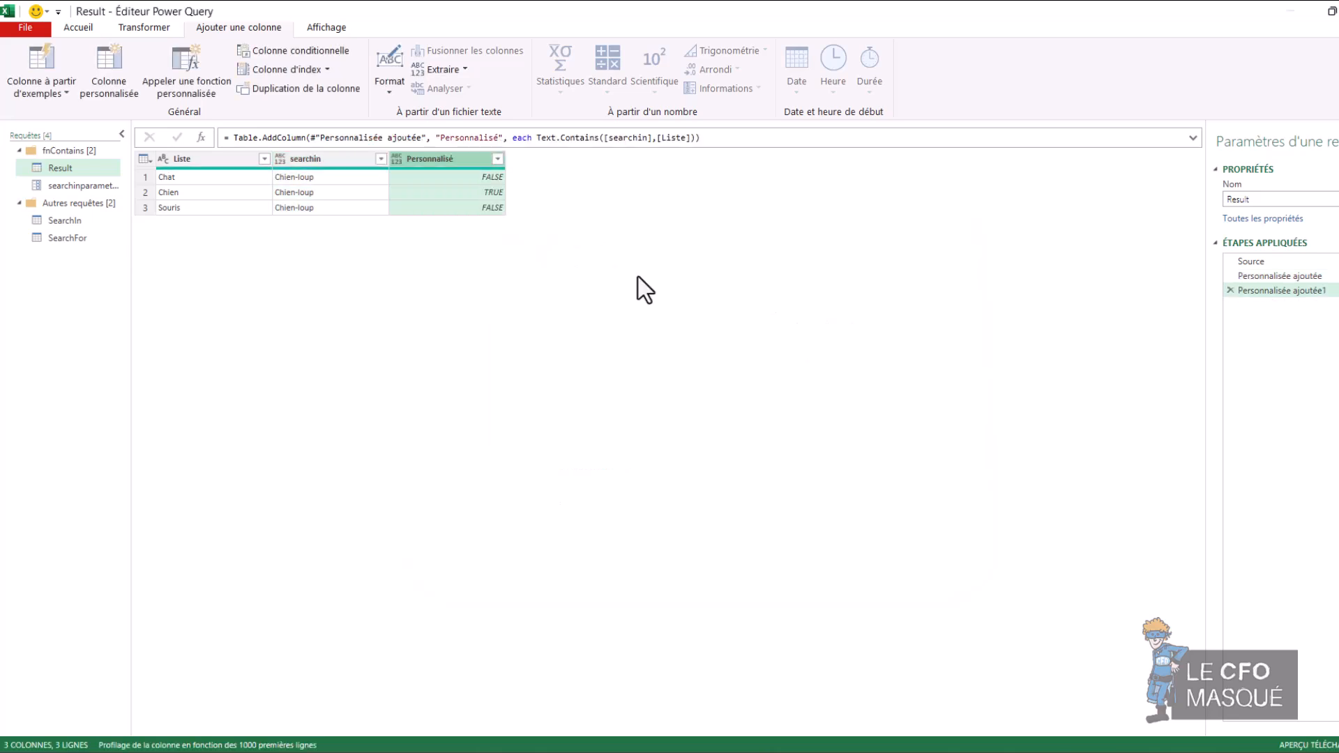
# Step: Filter the Personnalisé column to keep only the TRUE rows
pyautogui.click(492, 194)
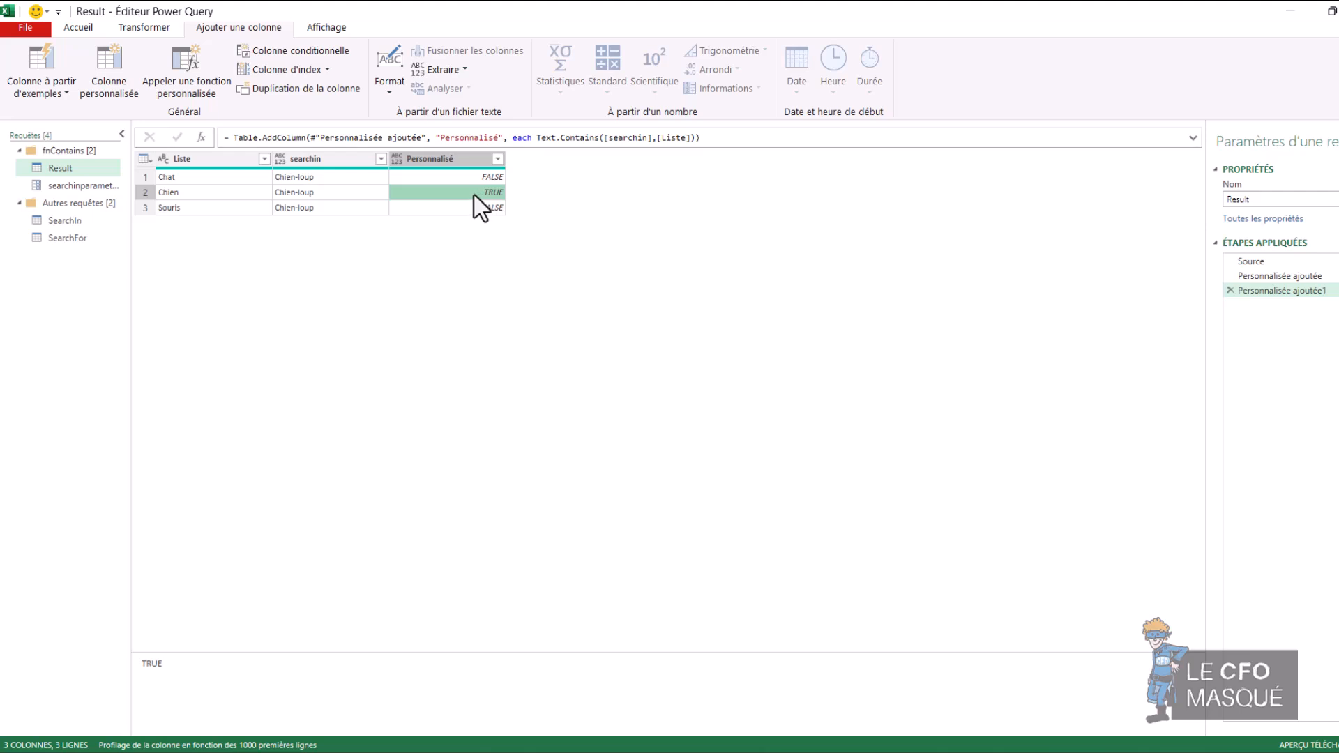
pyautogui.click(172, 196)
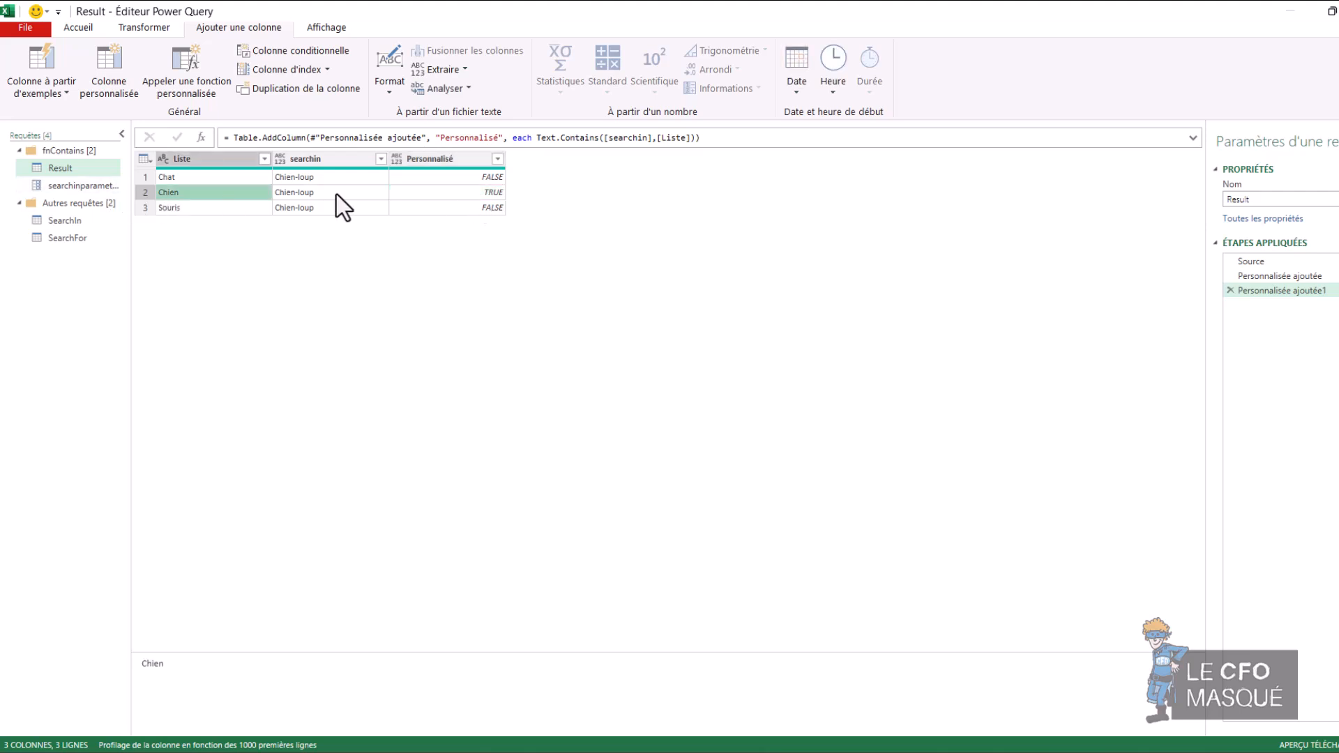
pyautogui.click(336, 201)
pyautogui.click(498, 159)
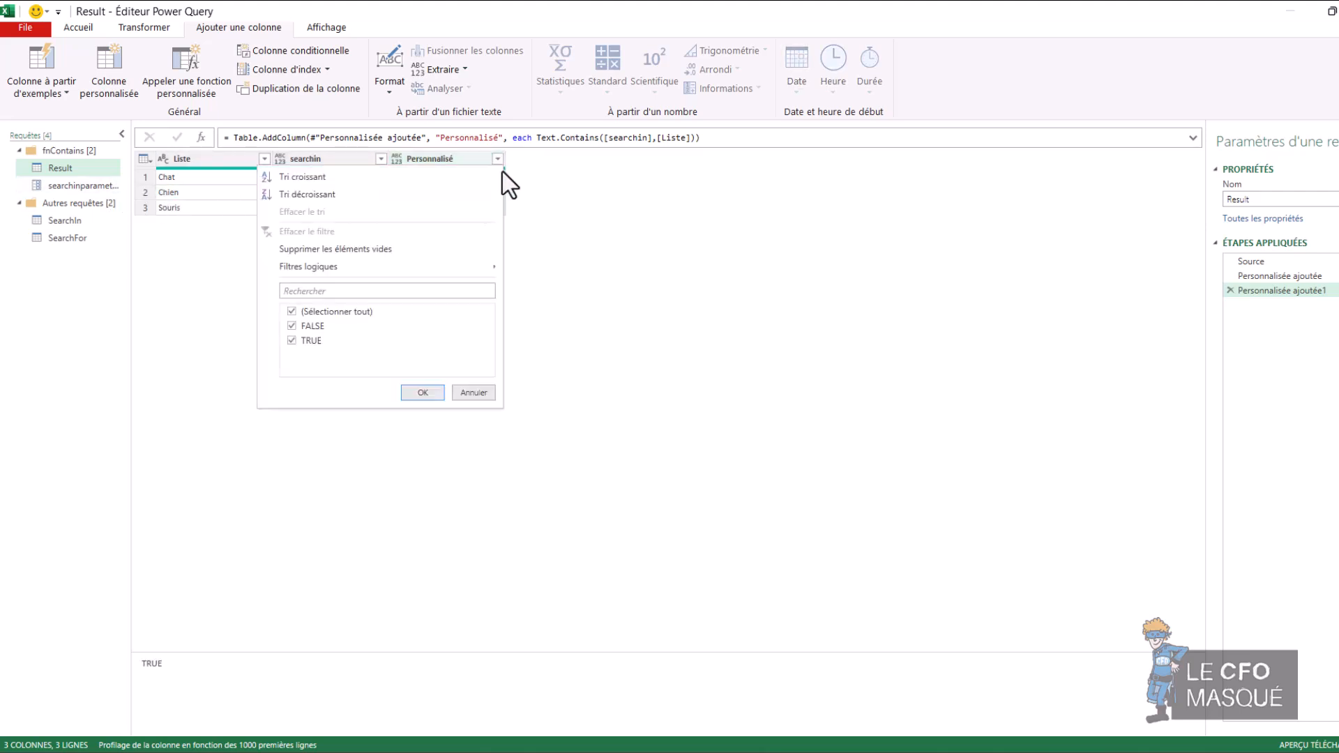
pyautogui.click(292, 326)
pyautogui.click(422, 392)
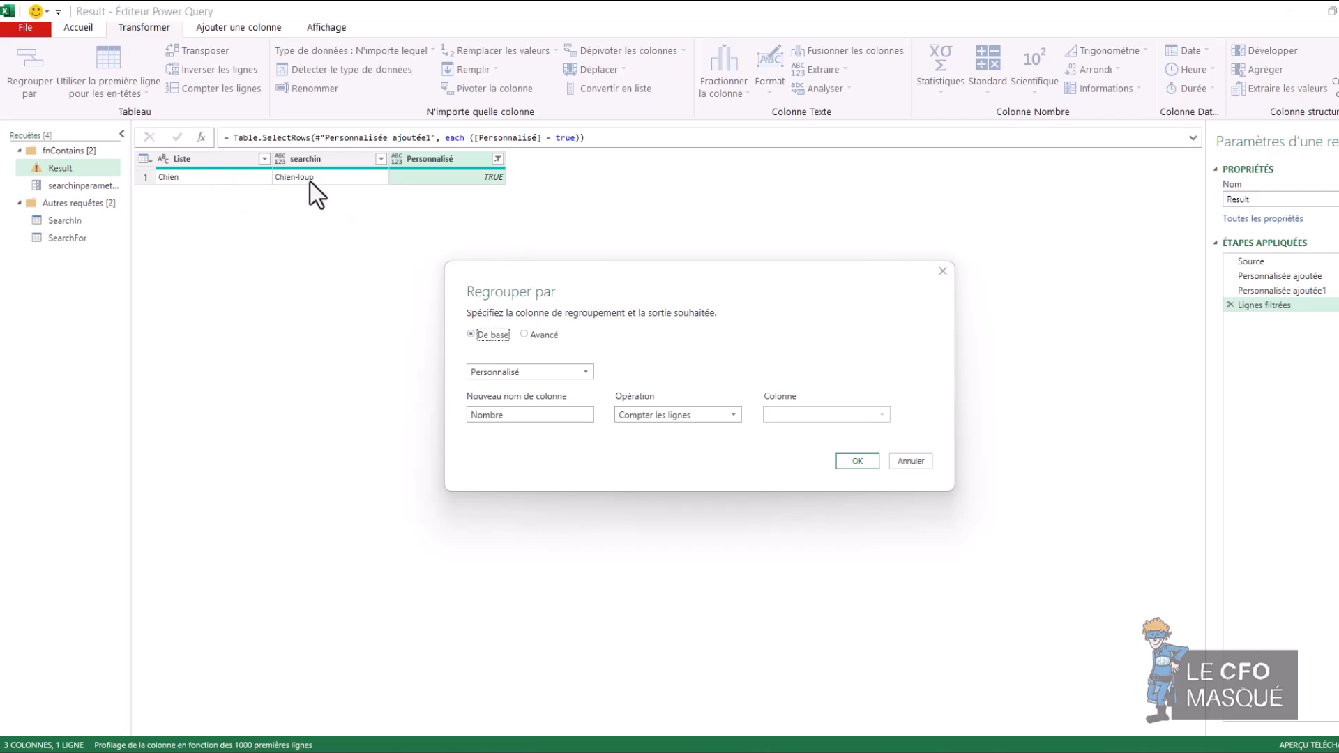
# Step: Group the filtered rows in advanced mode with no grouping column, counting rows into a column named Nombre
pyautogui.click(541, 338)
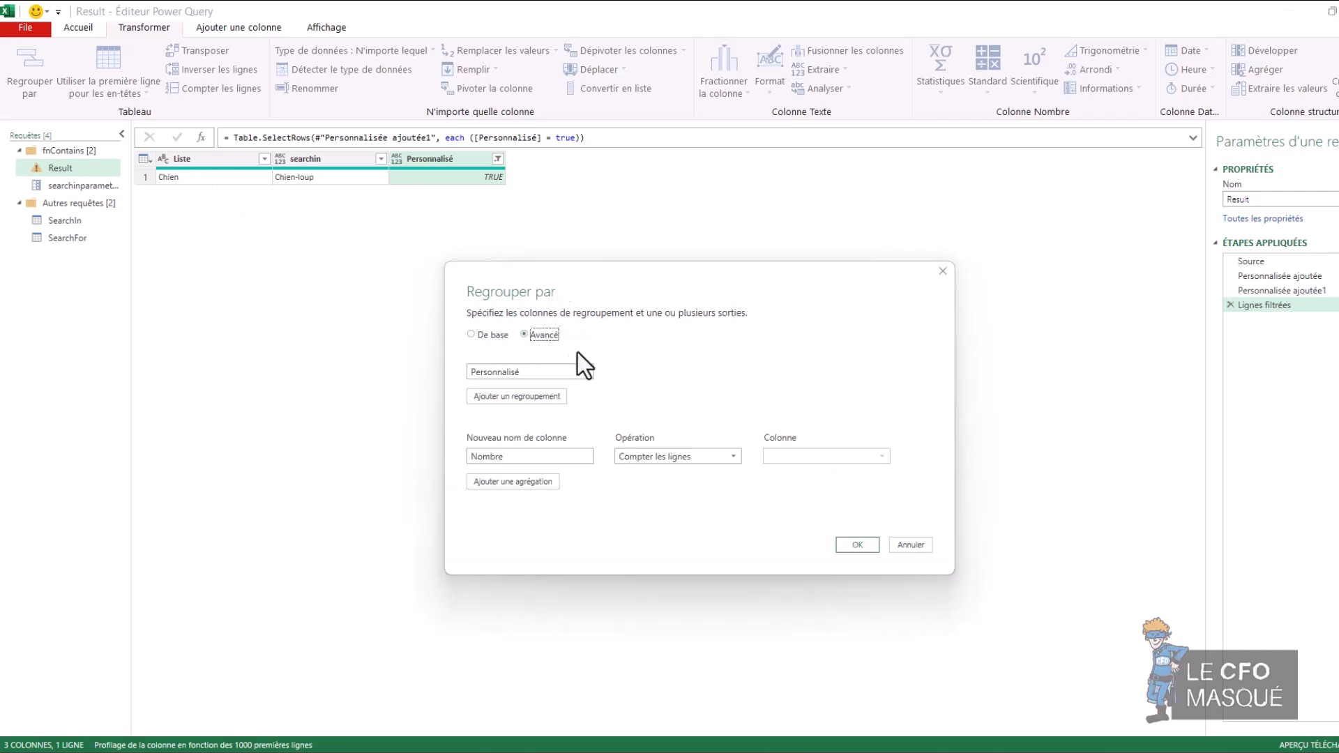
pyautogui.click(606, 372)
pyautogui.click(614, 387)
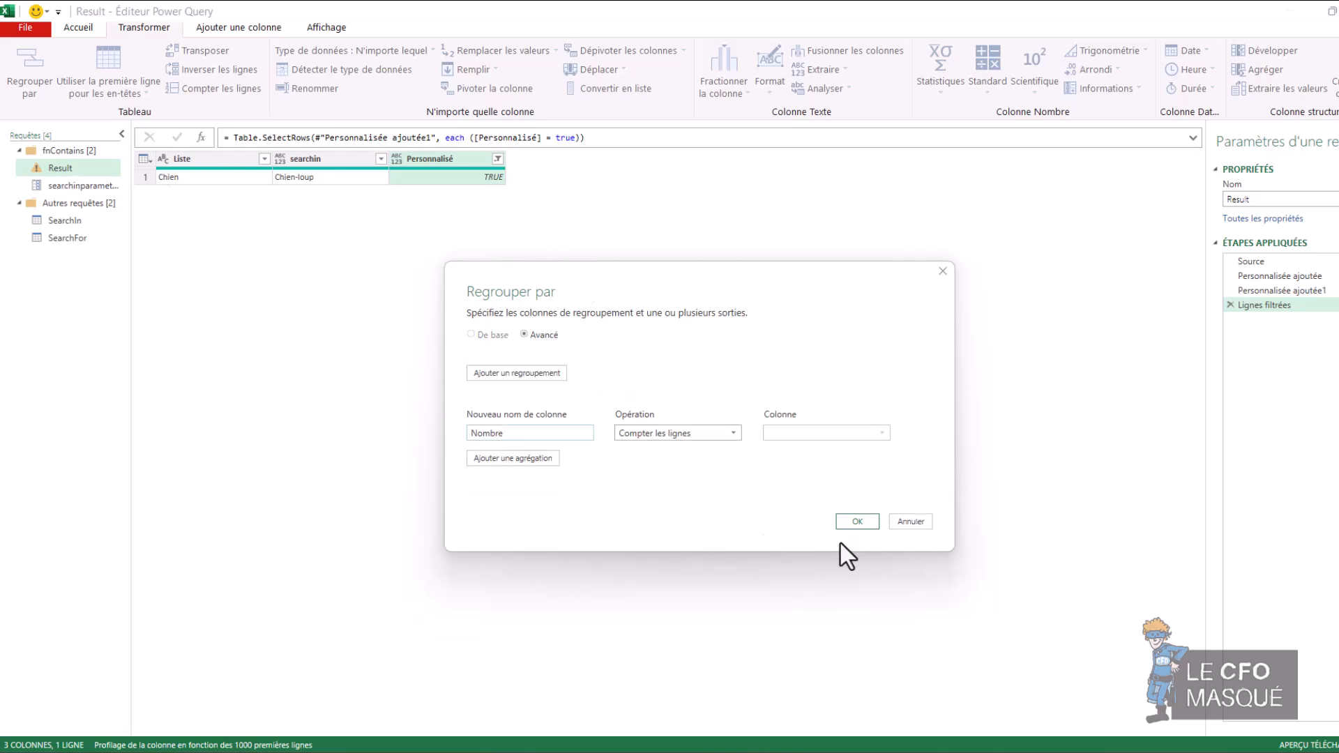
pyautogui.click(852, 521)
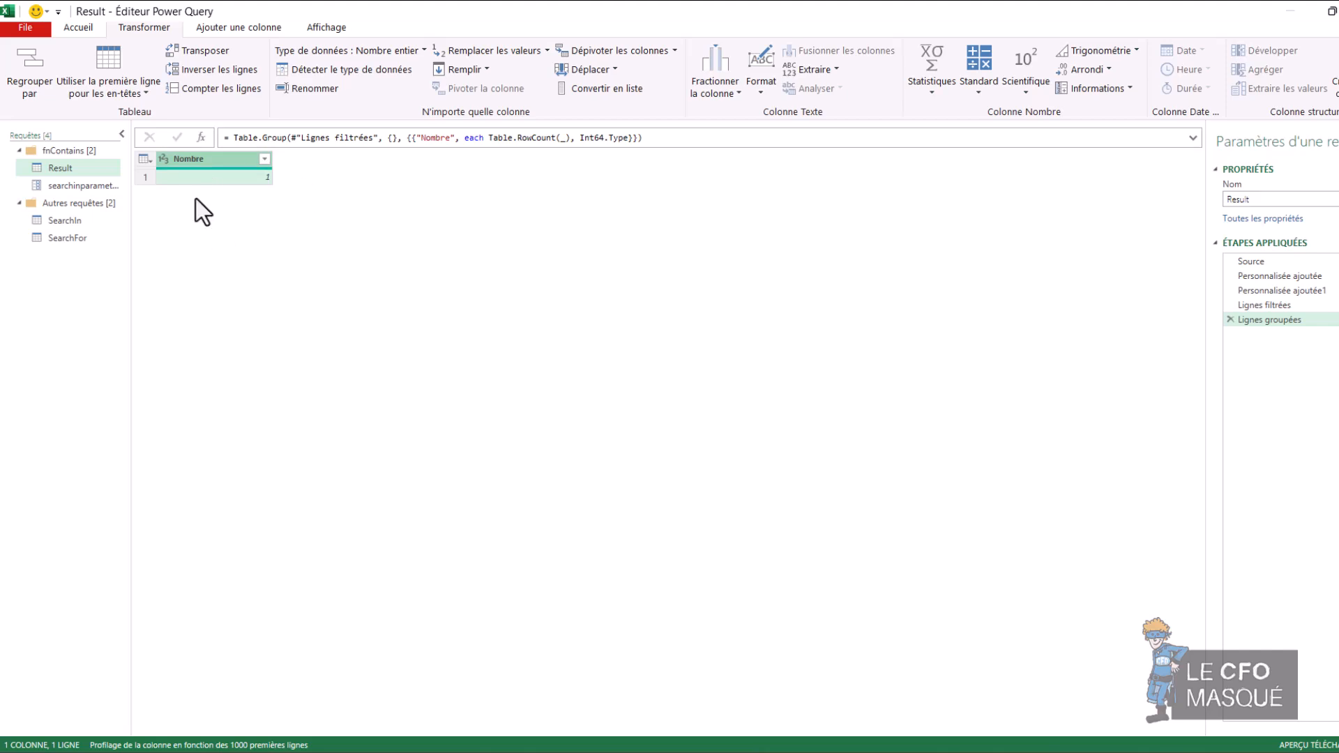
# Step: Create a function named fncontains from the Result query
pyautogui.rightClick(98, 170)
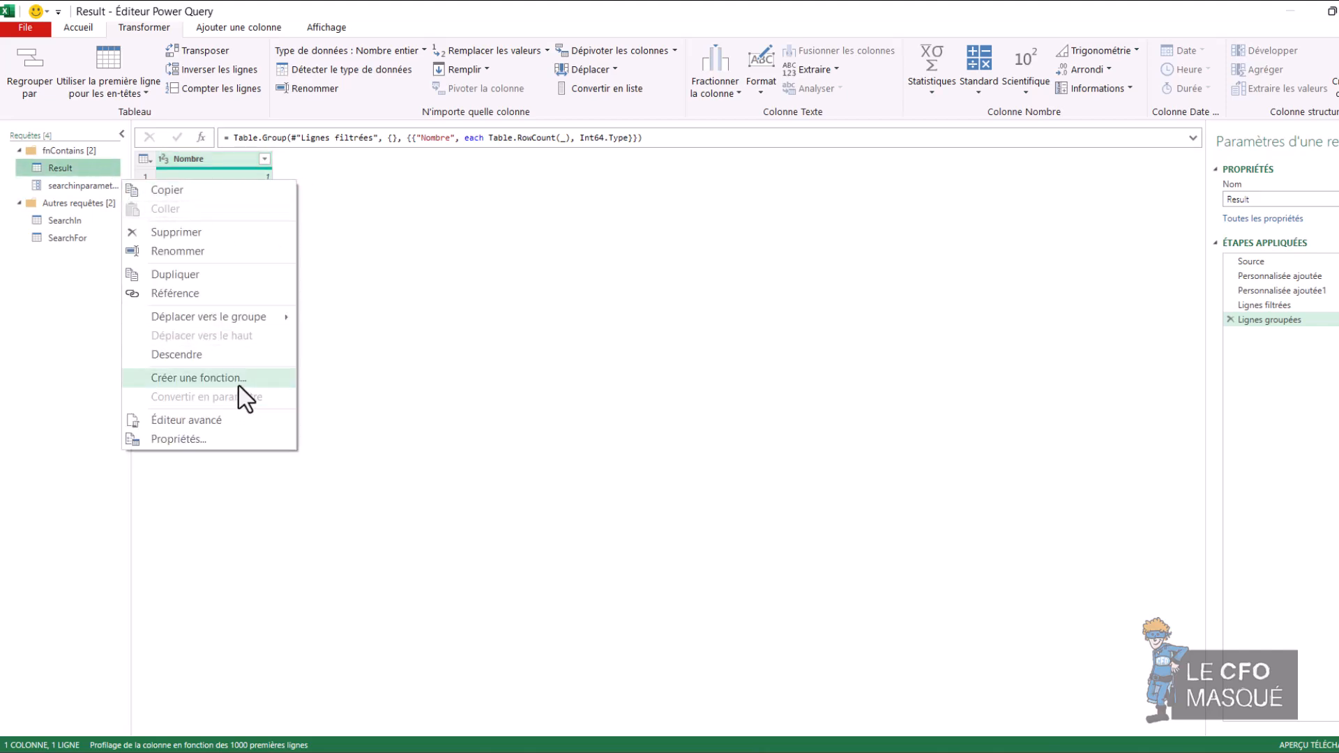
pyautogui.click(209, 378)
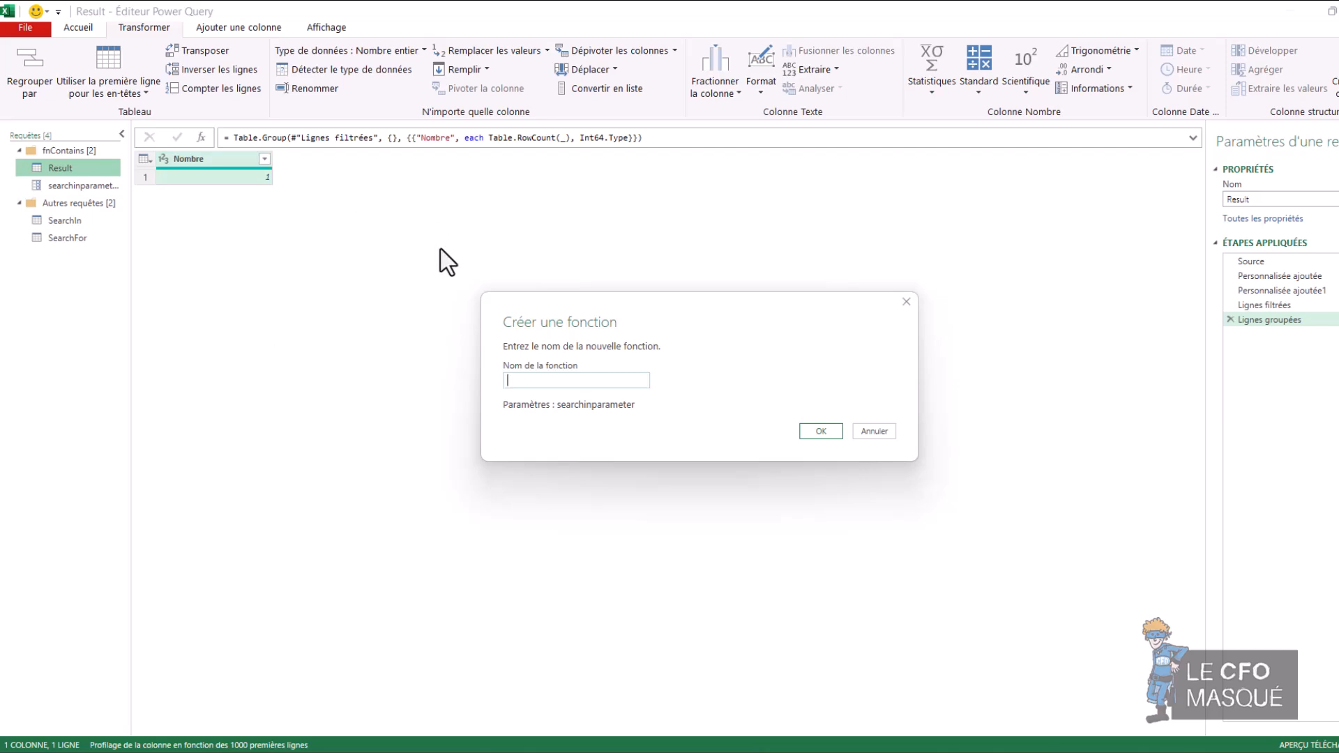
pyautogui.write('fncontains')
pyautogui.press('Return')
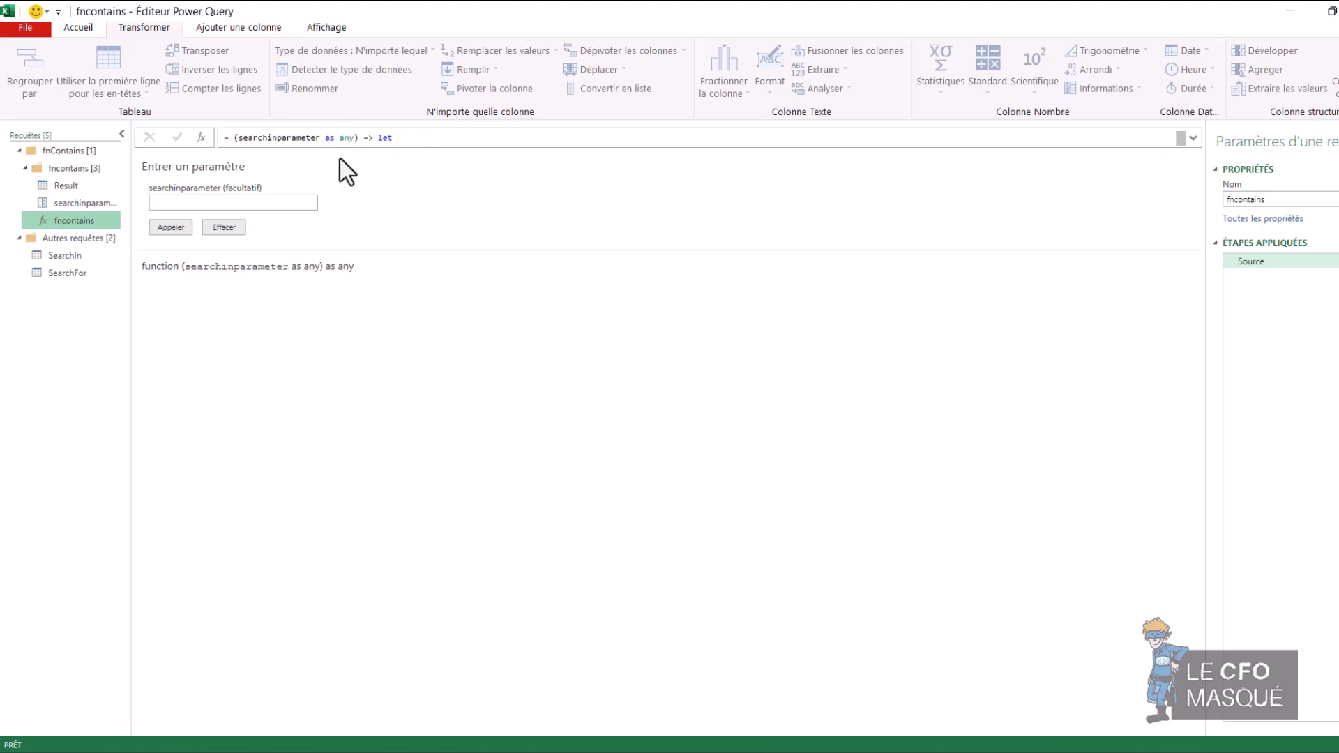
# Step: Invoke the custom function fncontains on the SearchIn query's Mot column, naming the new column fncontains
pyautogui.click(52, 258)
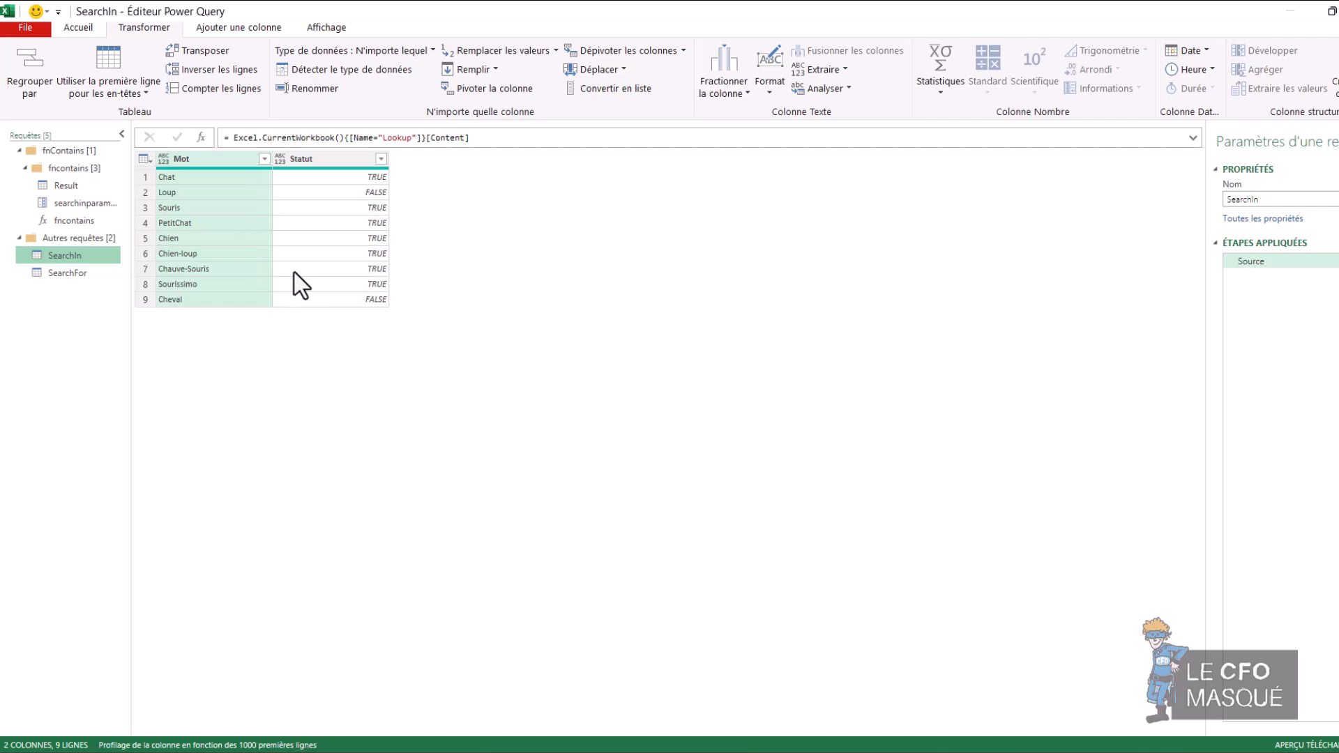
pyautogui.click(349, 181)
pyautogui.click(349, 191)
pyautogui.click(347, 204)
pyautogui.click(340, 253)
pyautogui.click(209, 159)
pyautogui.click(239, 27)
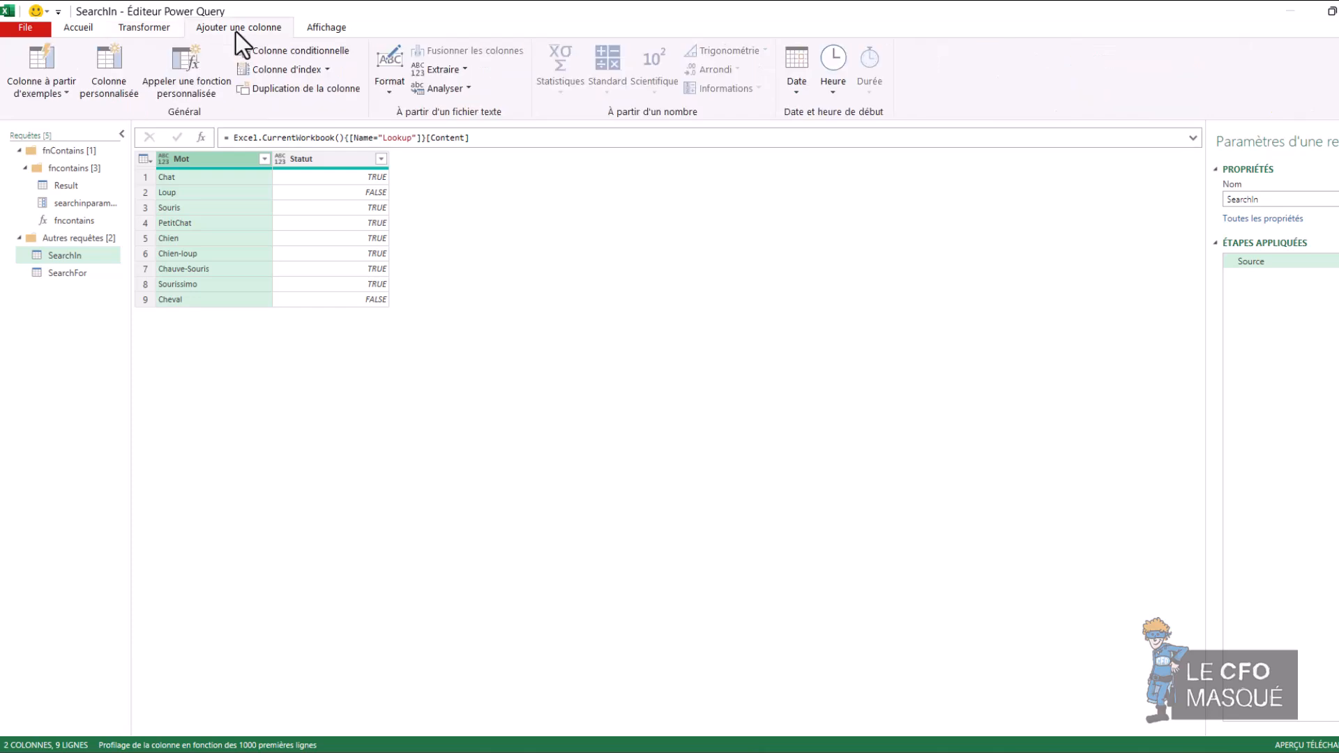
pyautogui.click(203, 94)
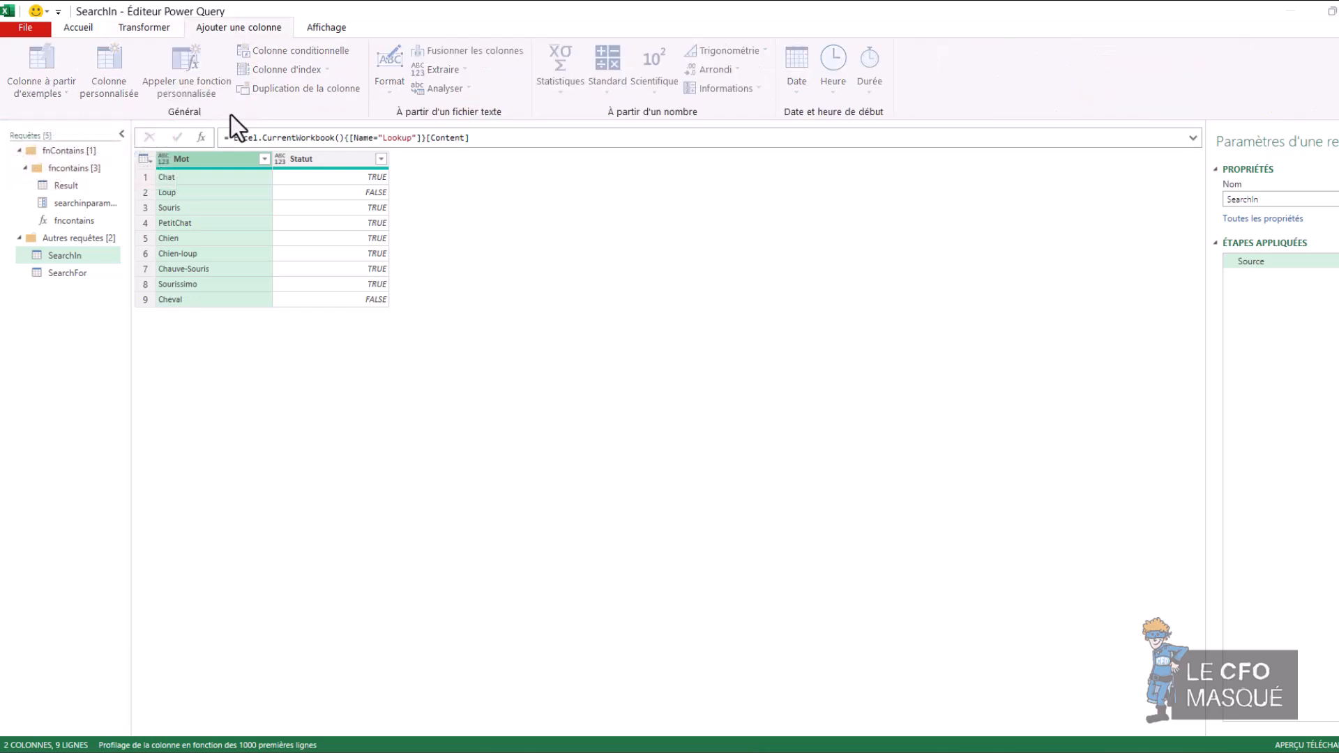
pyautogui.write('fncontains')
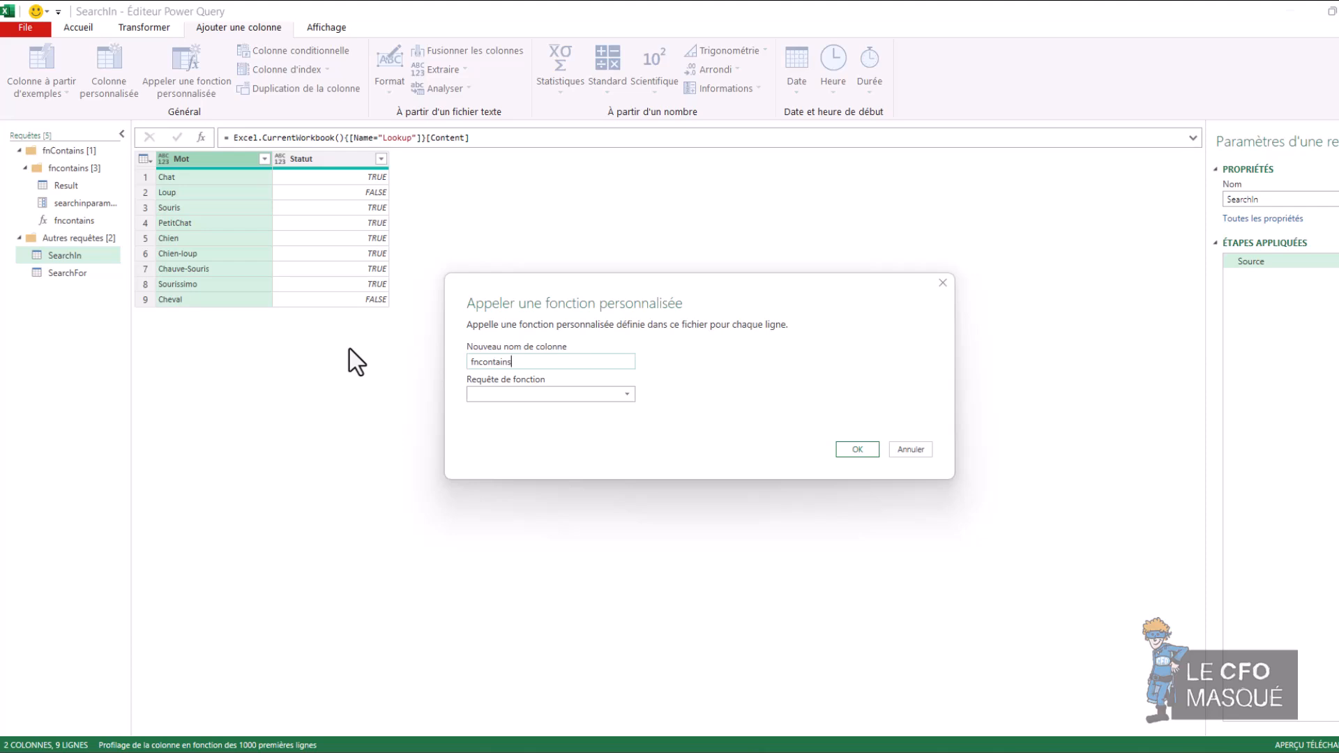
pyautogui.click(558, 395)
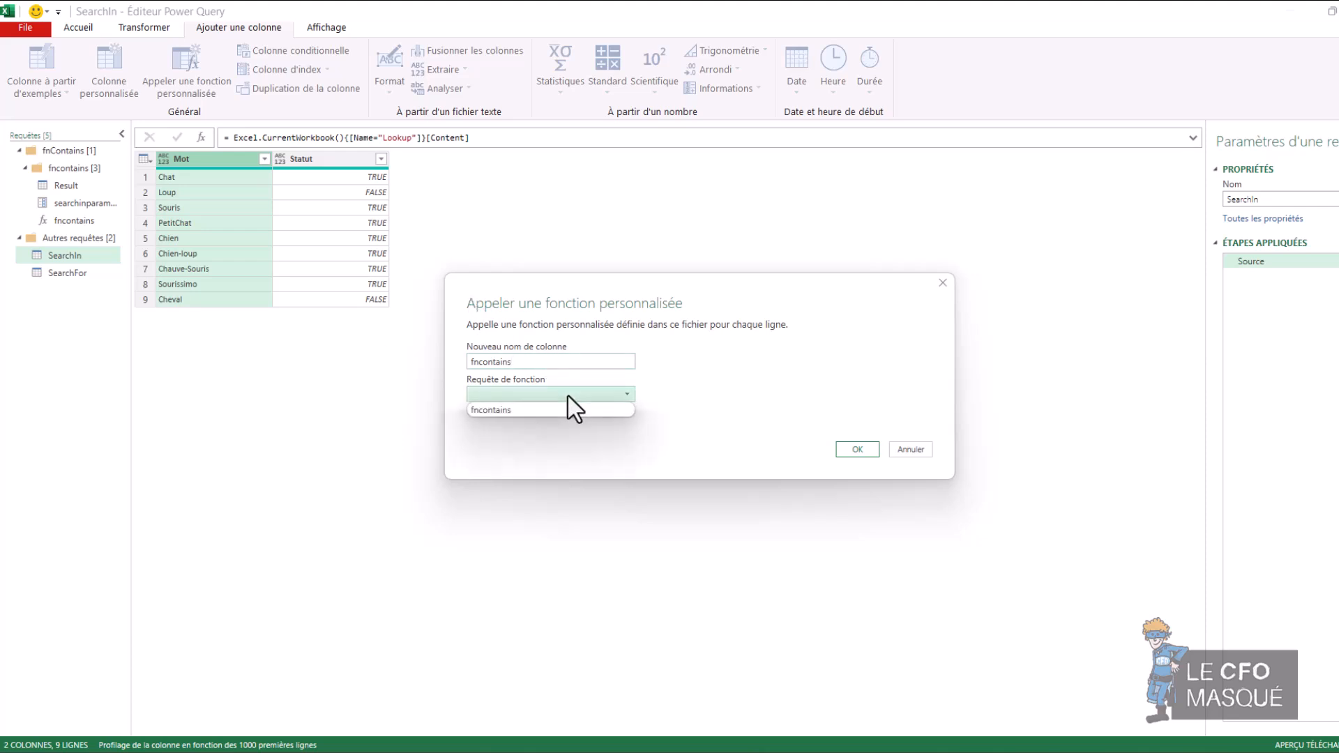
pyautogui.click(553, 410)
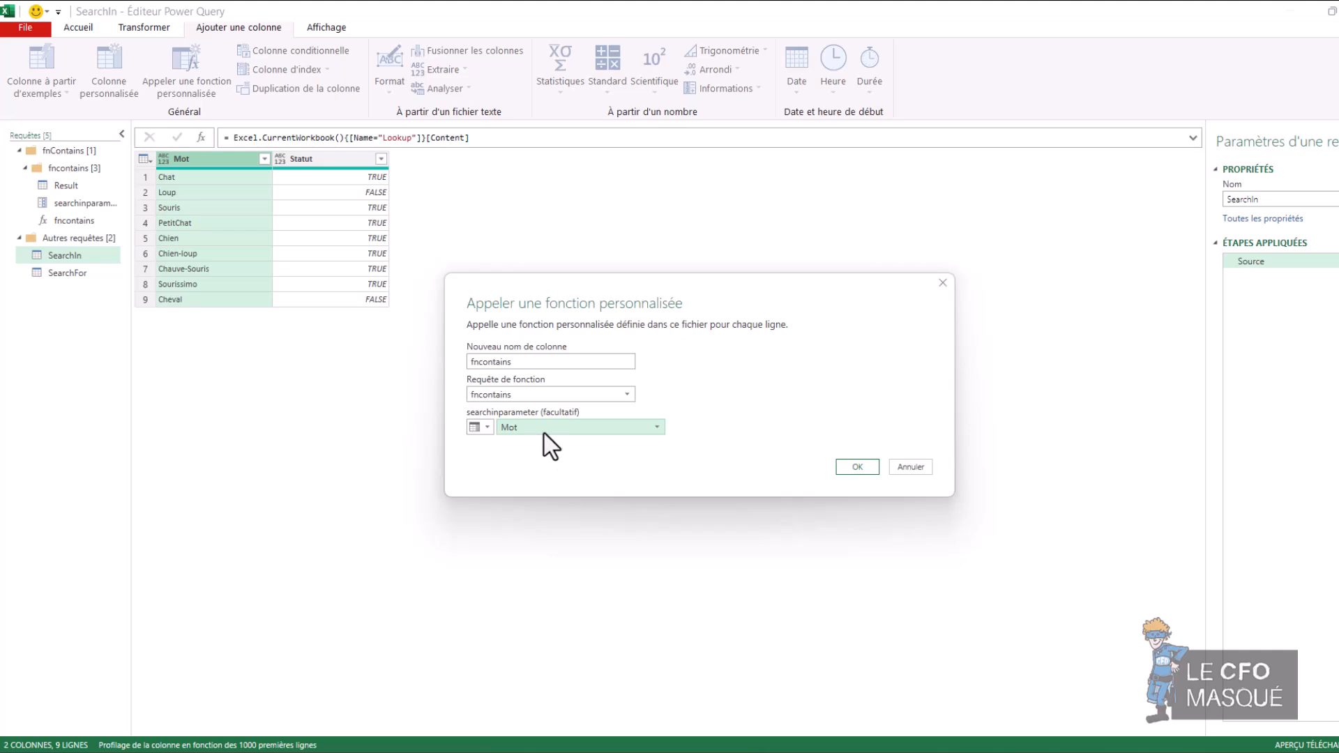
pyautogui.click(857, 468)
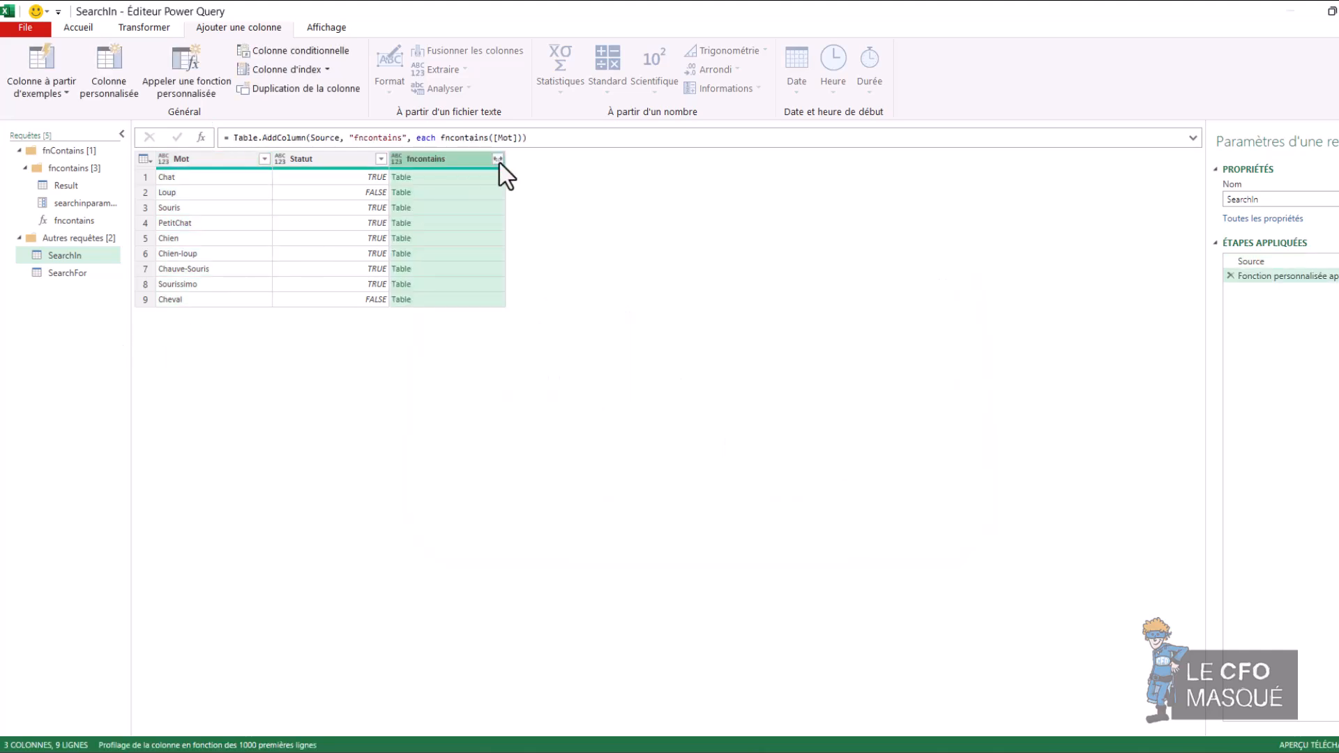
# Step: Expand the fncontains column's Nombre field with the original column name as prefix, and check the SearchFor list before returning to SearchIn
pyautogui.click(498, 159)
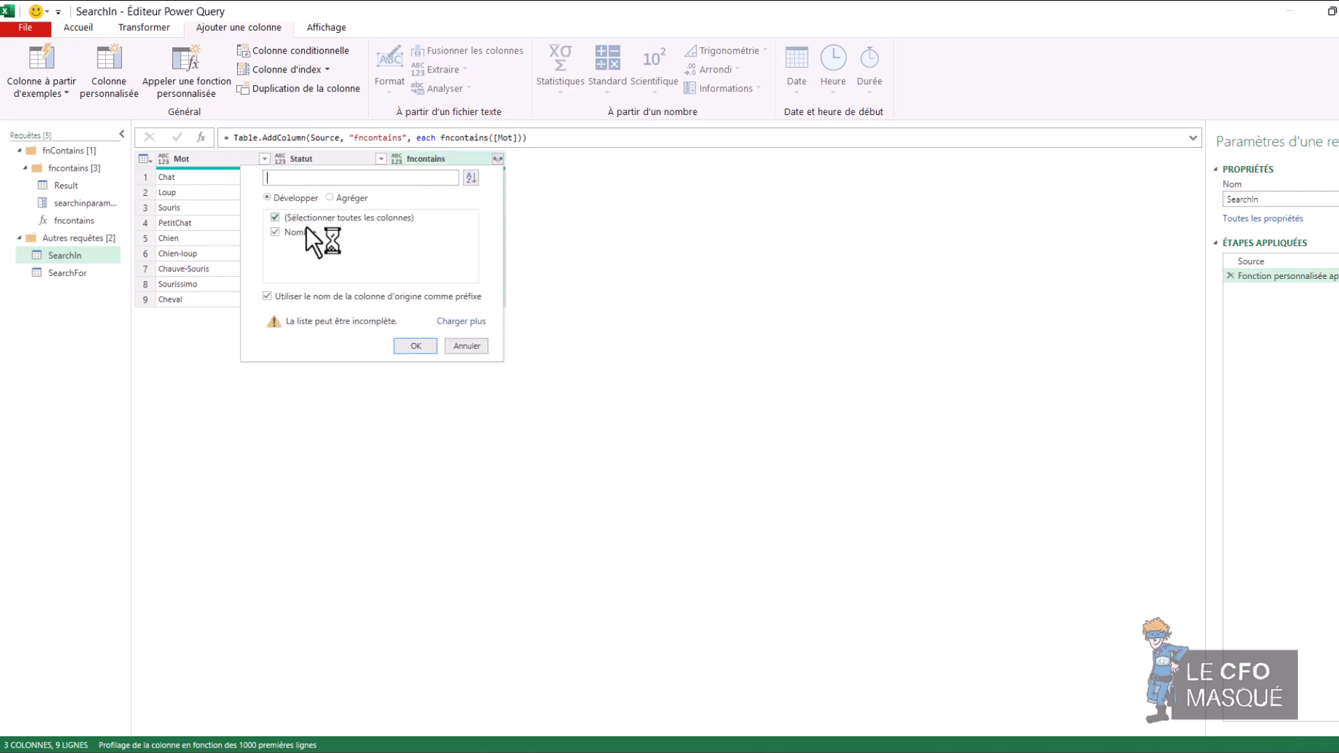
pyautogui.click(421, 349)
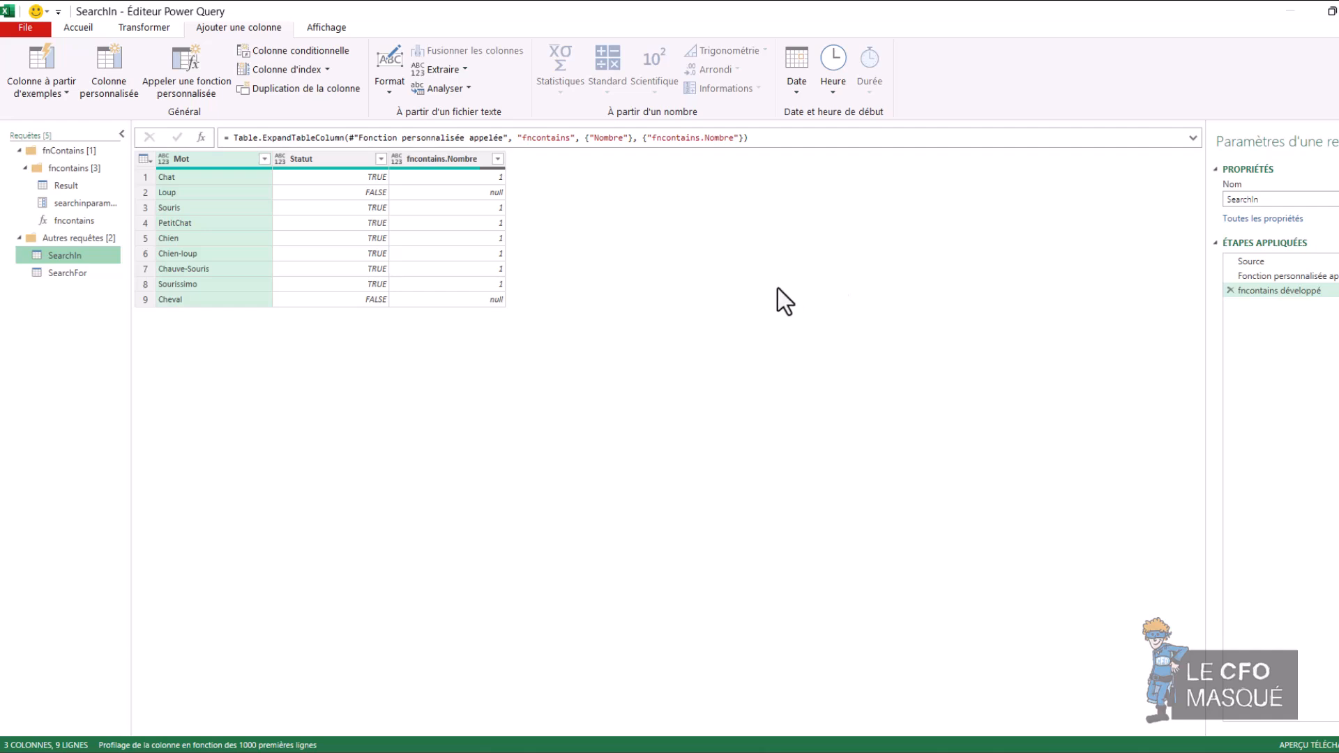
pyautogui.click(64, 273)
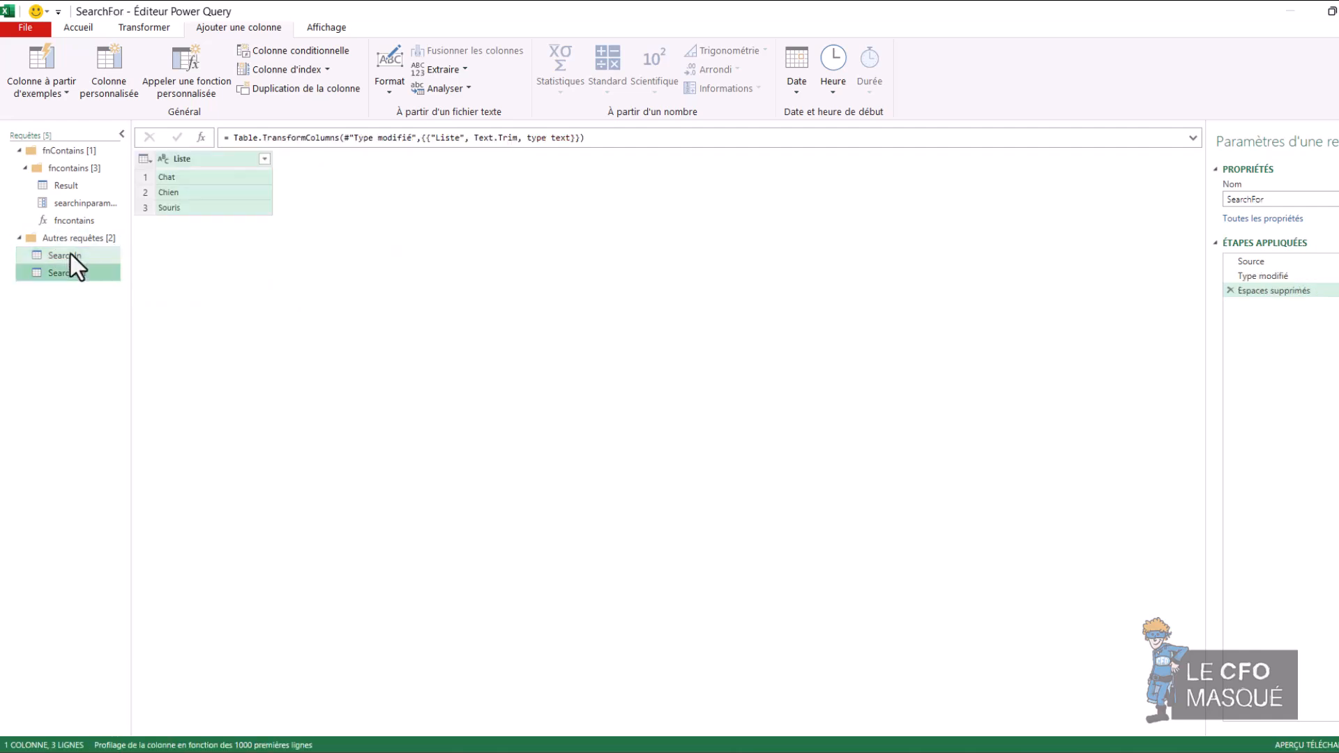
pyautogui.click(59, 256)
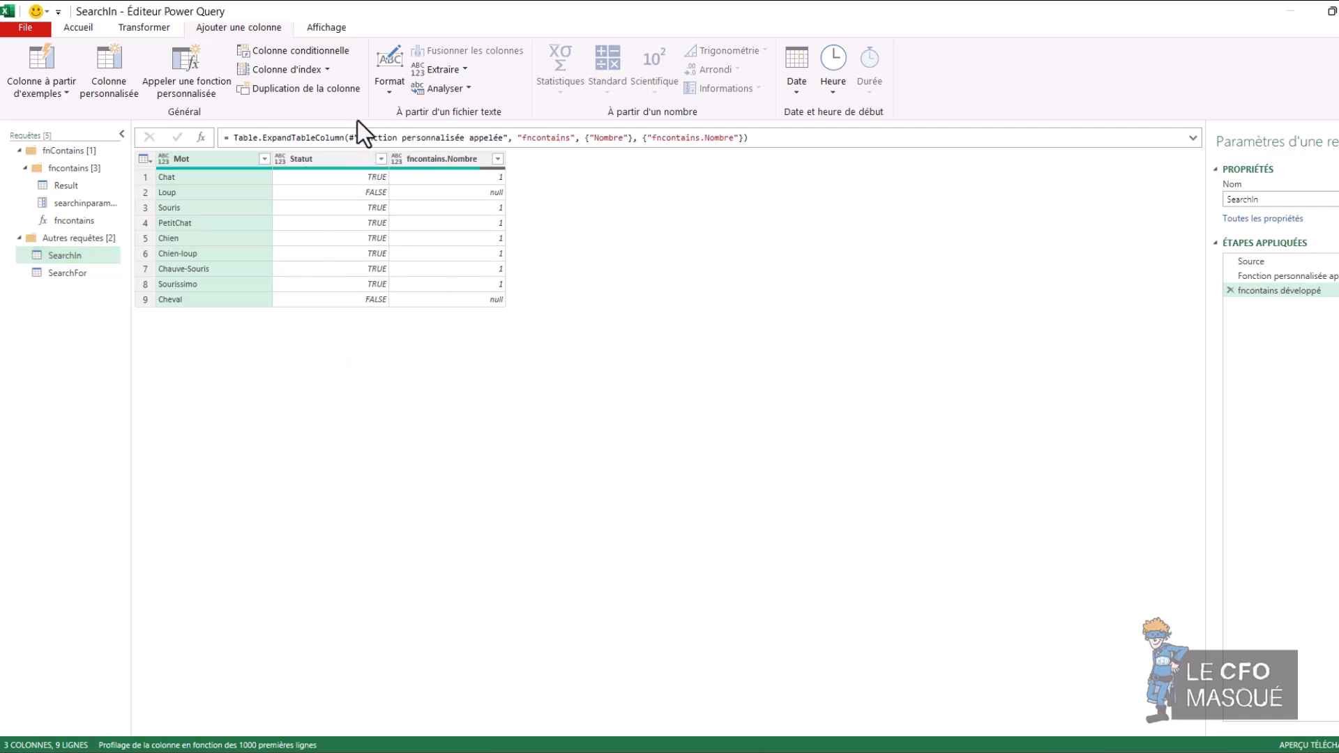
# Step: Add a conditional column Personnalisé that returns TRUE when fncontains.Nombre equals 1 and FASLE otherwise
pyautogui.click(300, 51)
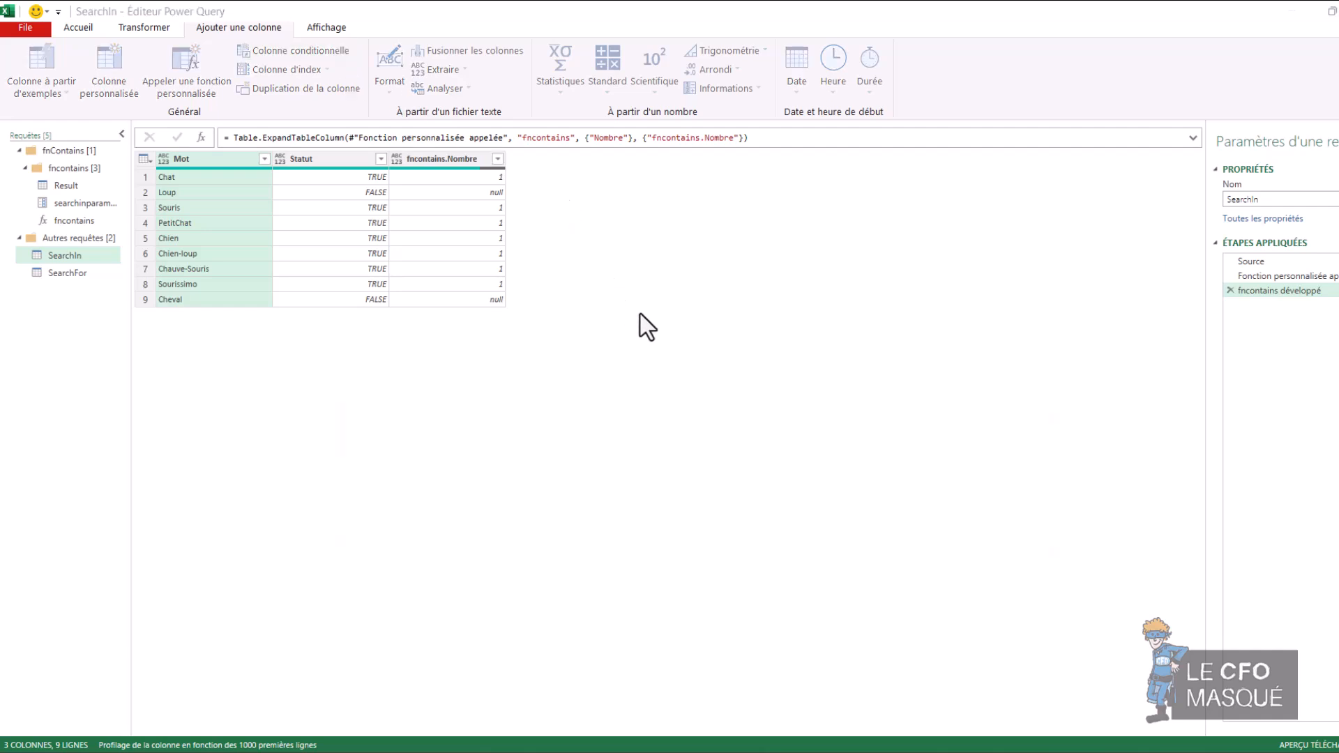
pyautogui.click(471, 369)
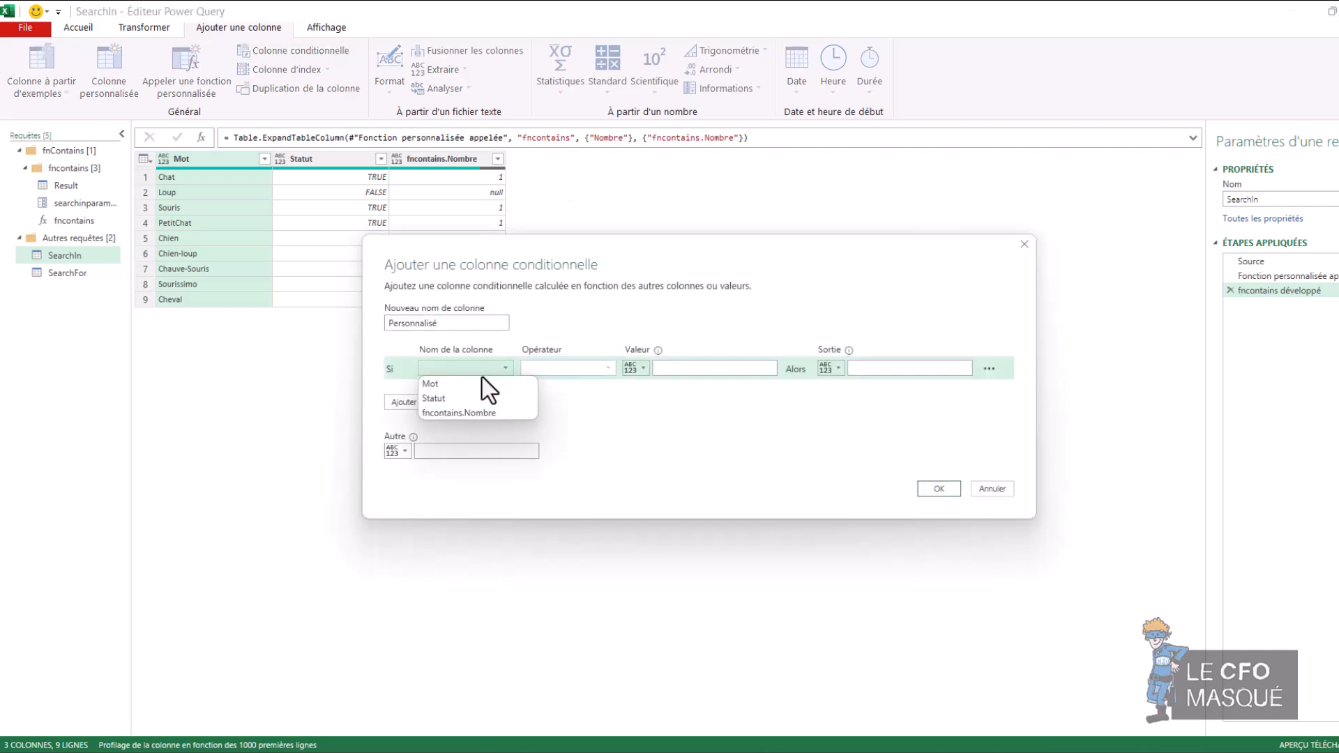
pyautogui.click(478, 413)
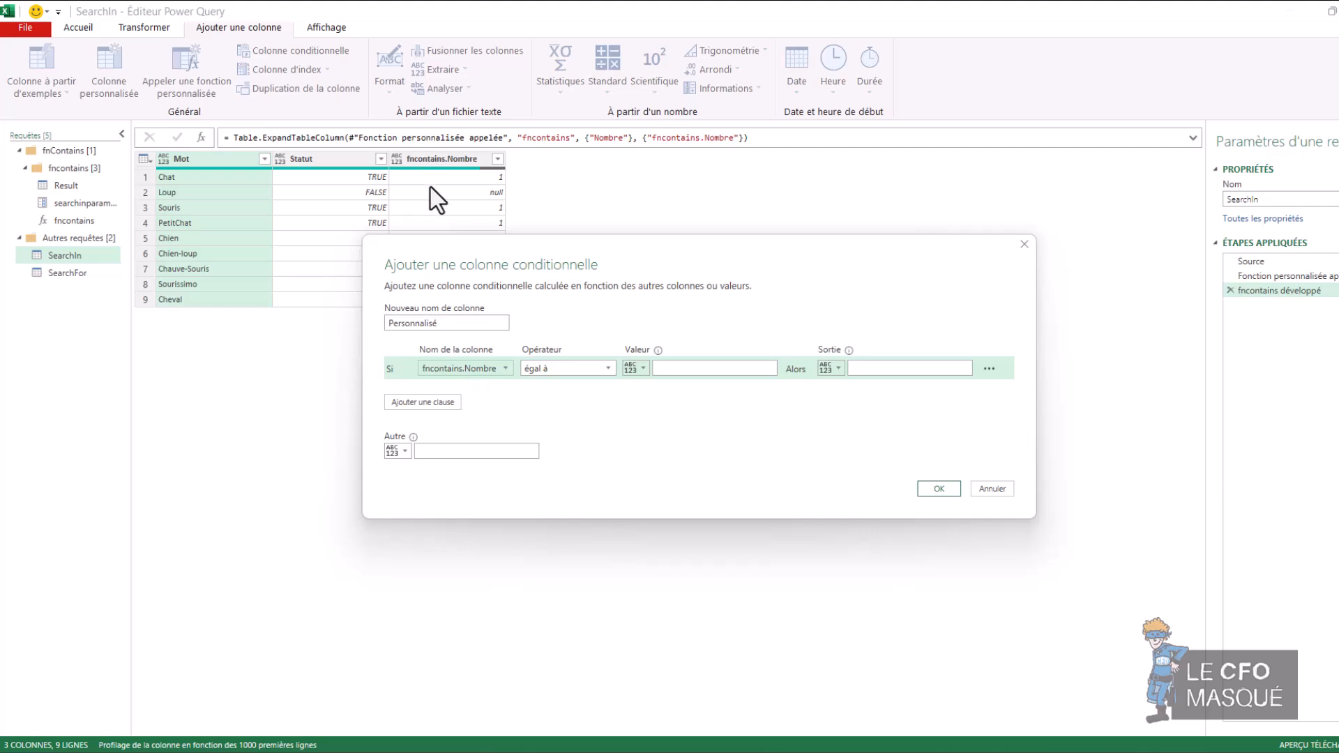
pyautogui.click(677, 368)
pyautogui.write('1')
pyautogui.click(873, 369)
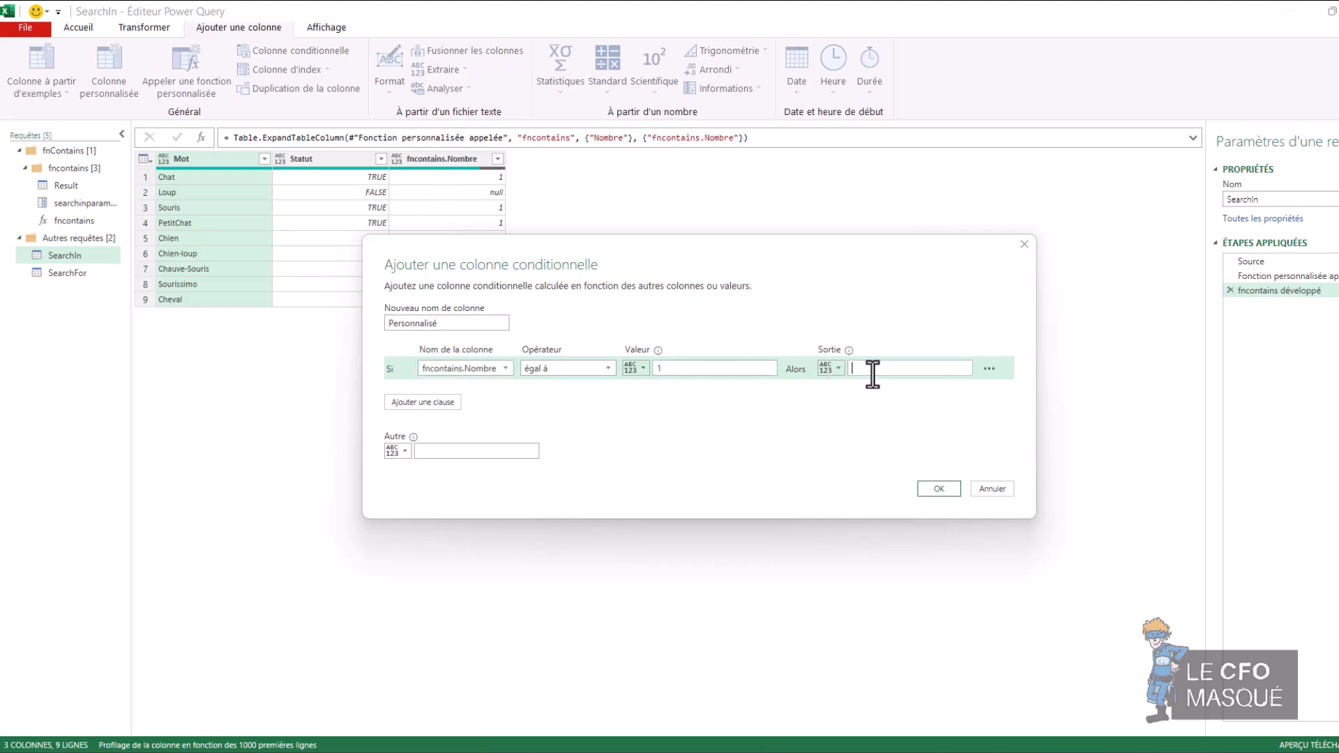
pyautogui.write('TRUE')
pyautogui.click(449, 452)
pyautogui.write('FASLE')
pyautogui.click(937, 489)
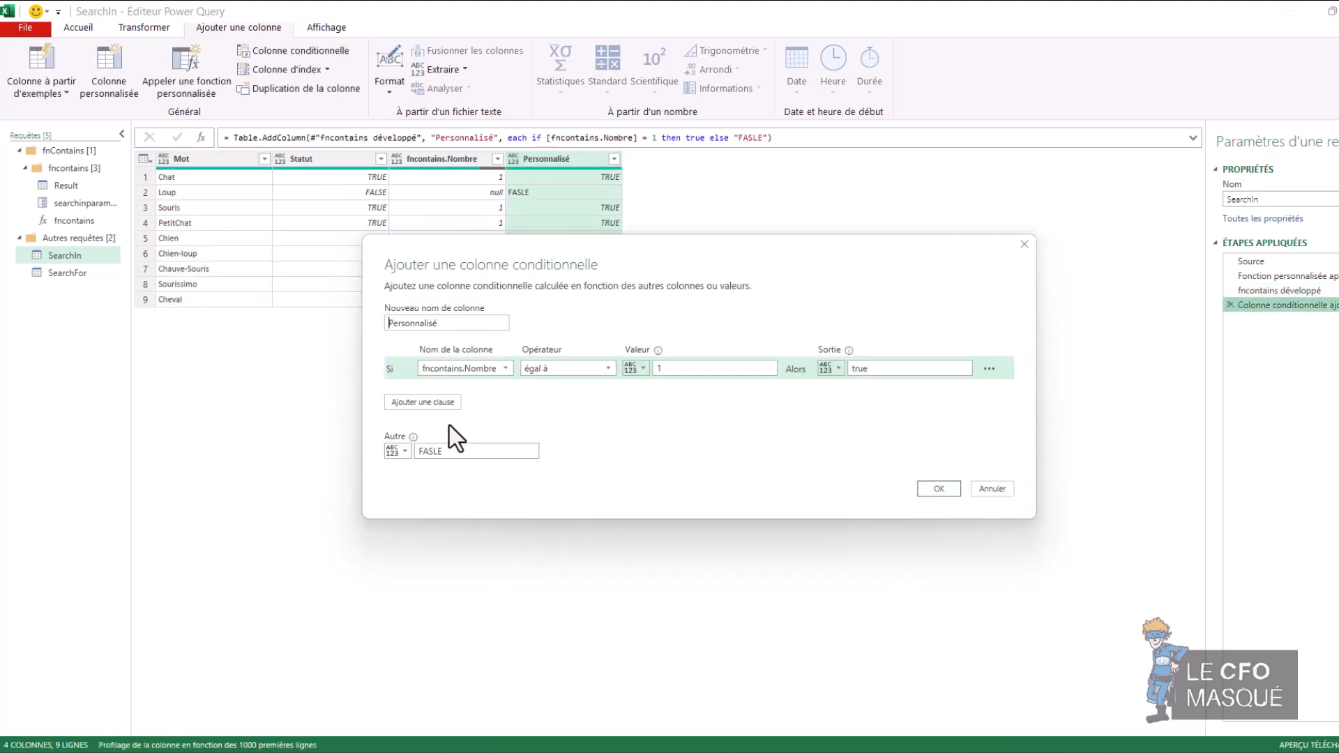
# Step: Correct the Else output of the Personnalisé conditional column to FALSE
pyautogui.click(435, 453)
pyautogui.write('ls')
pyautogui.press('BackSpace')
pyautogui.press('BackSpace')
pyautogui.write('LS')
pyautogui.click(939, 489)
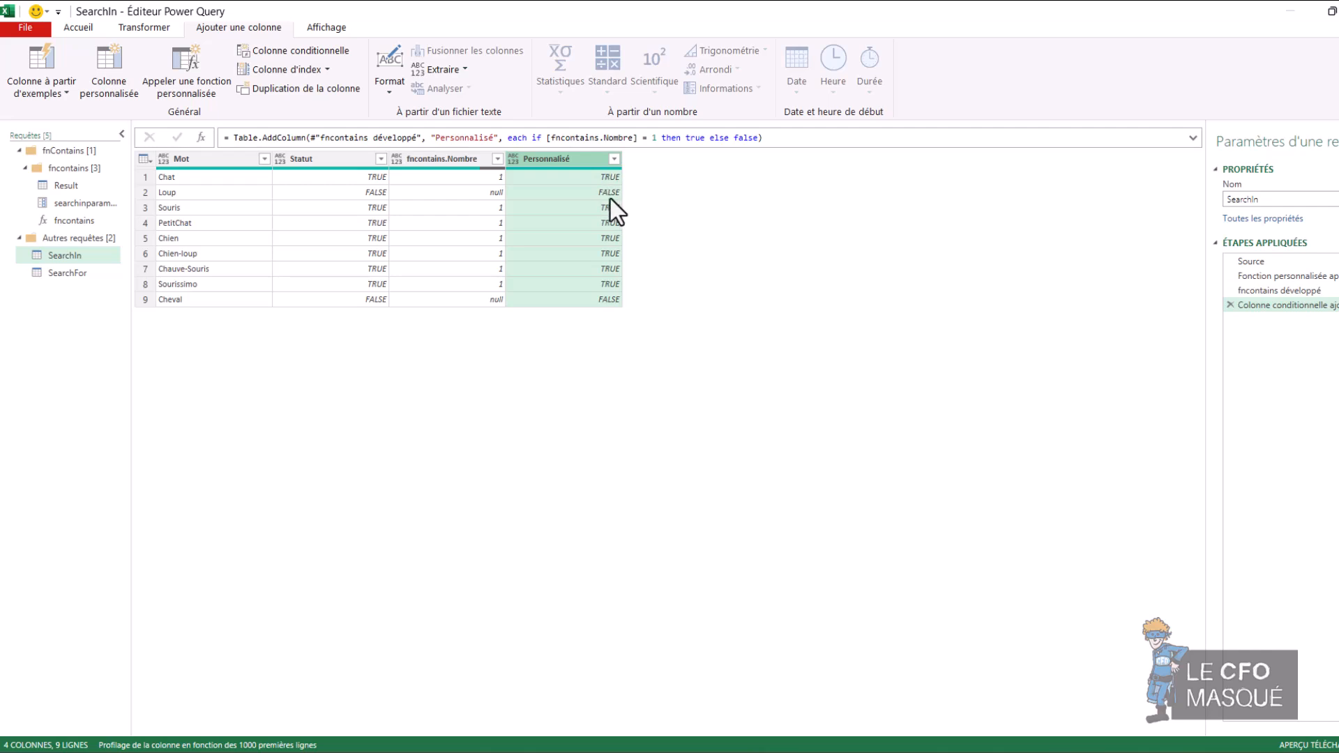
# Step: Remove the fncontains.Nombre column from SearchIn and compare the Statut column with Personnalisé
pyautogui.rightClick(442, 161)
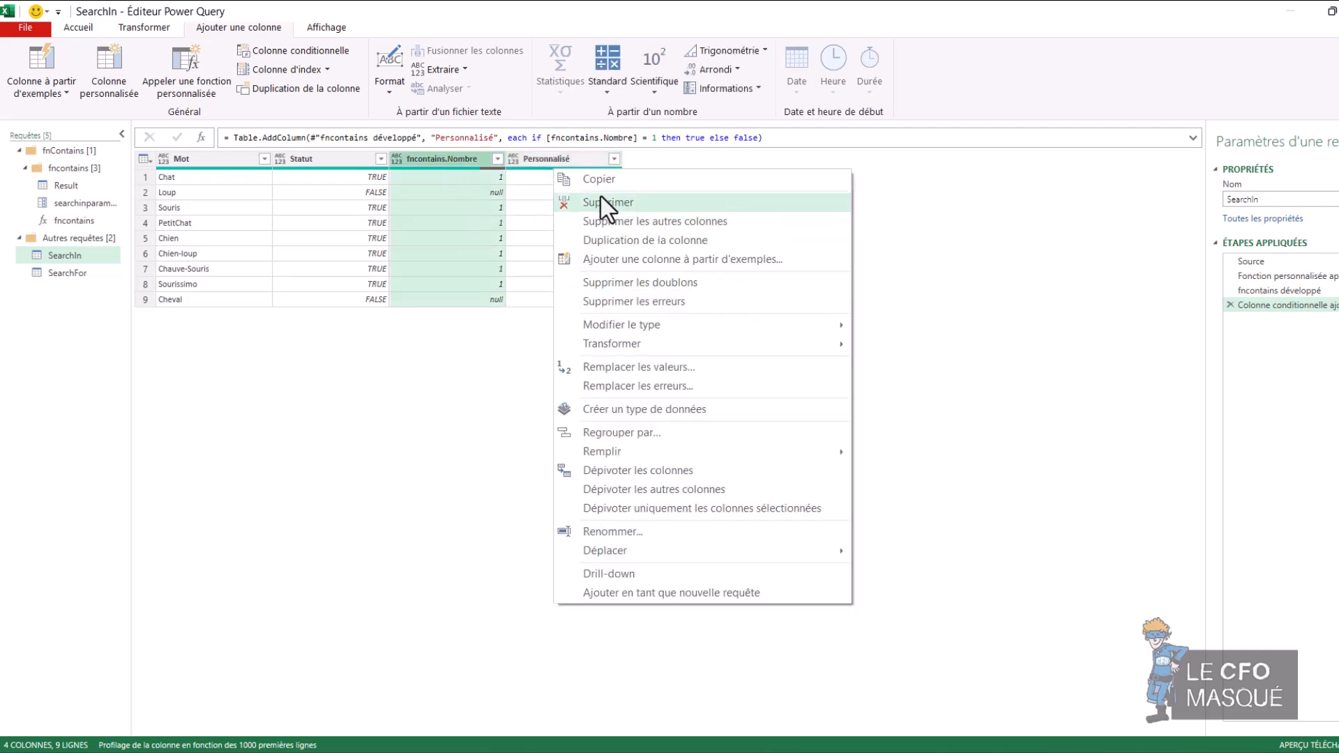
pyautogui.click(601, 198)
pyautogui.click(349, 163)
pyautogui.click(439, 162)
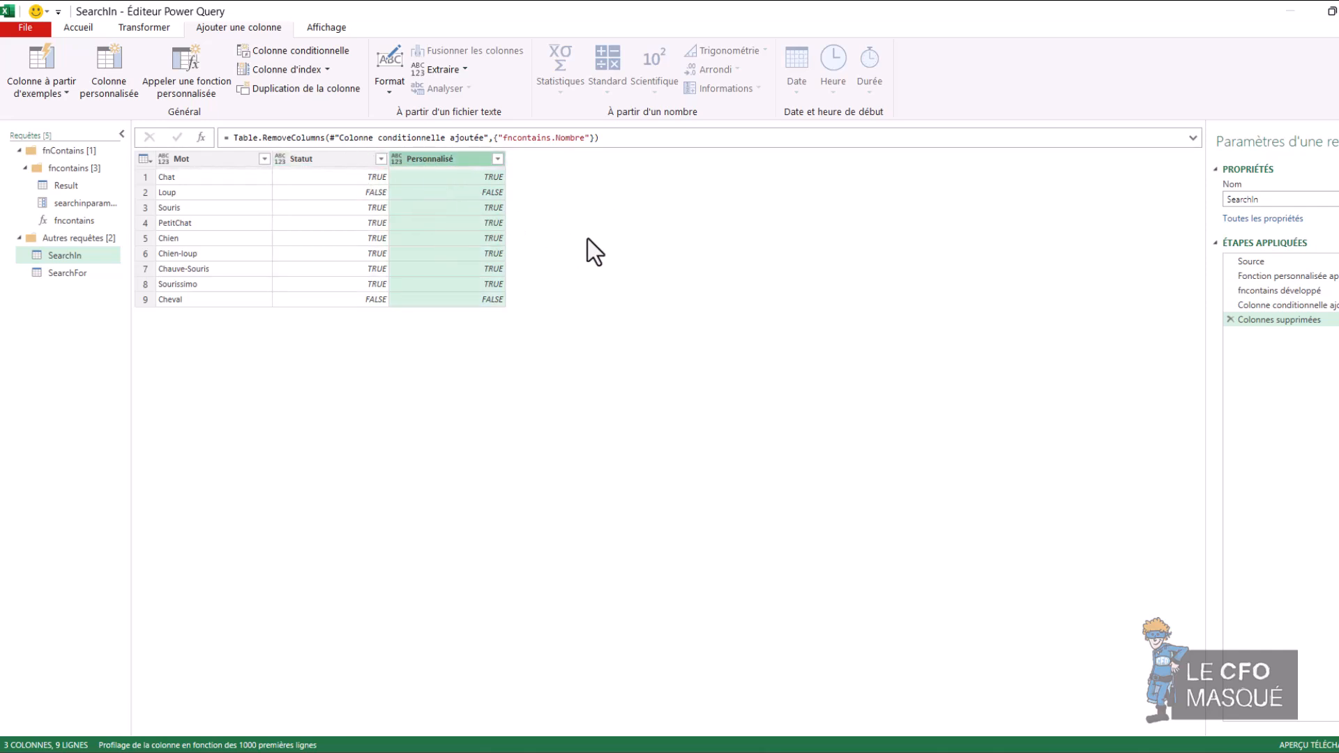